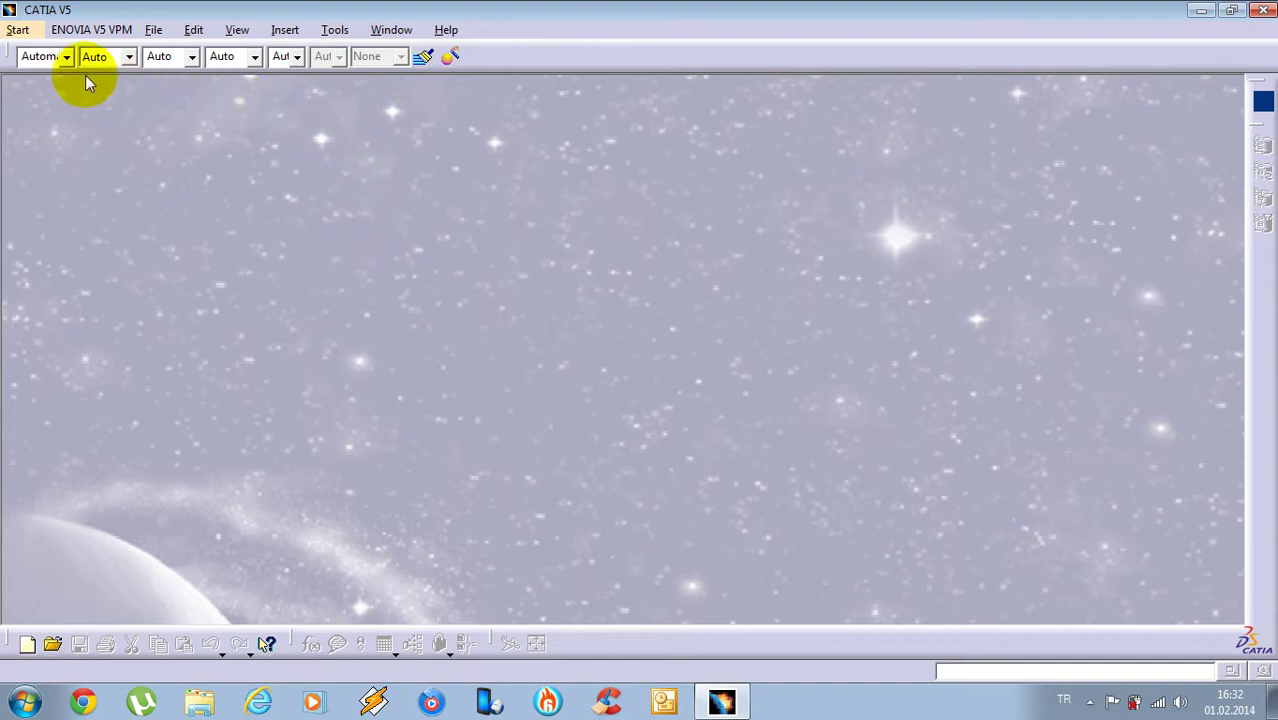
Create a new part named Part1 with a geometrical set in the Imagine & Shape workbench
click(18, 29)
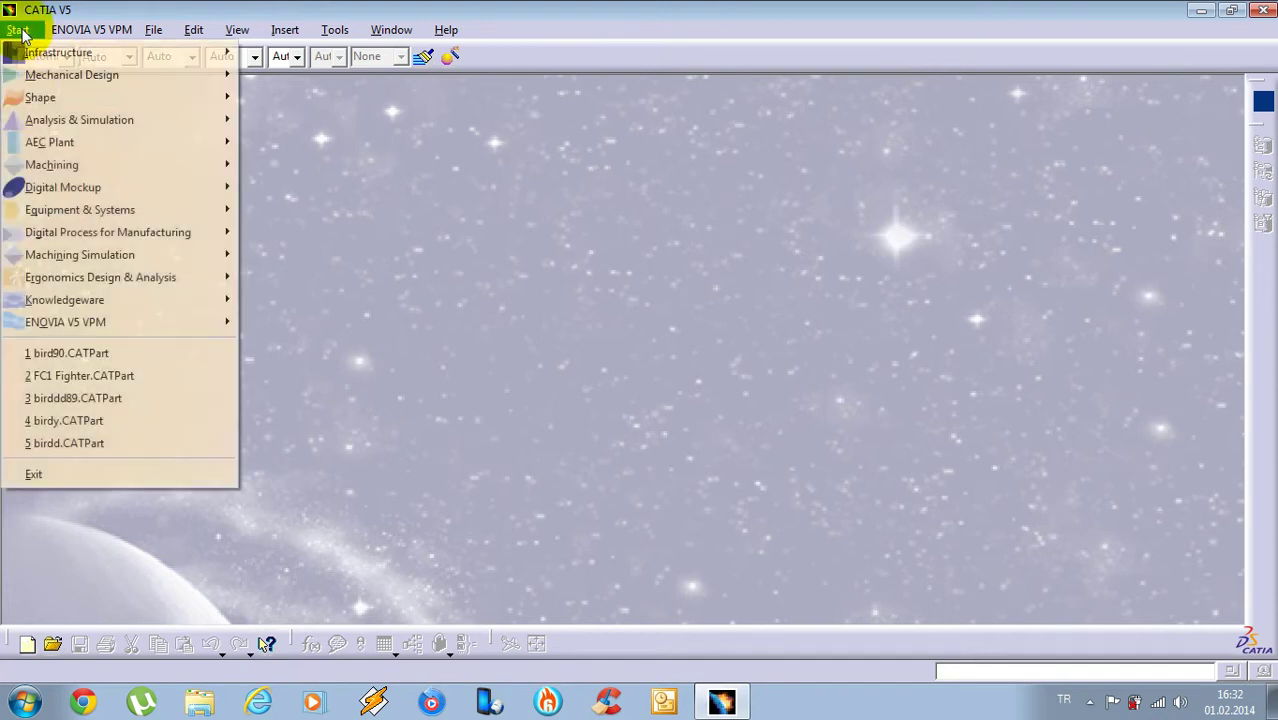
mouse_move(40, 97)
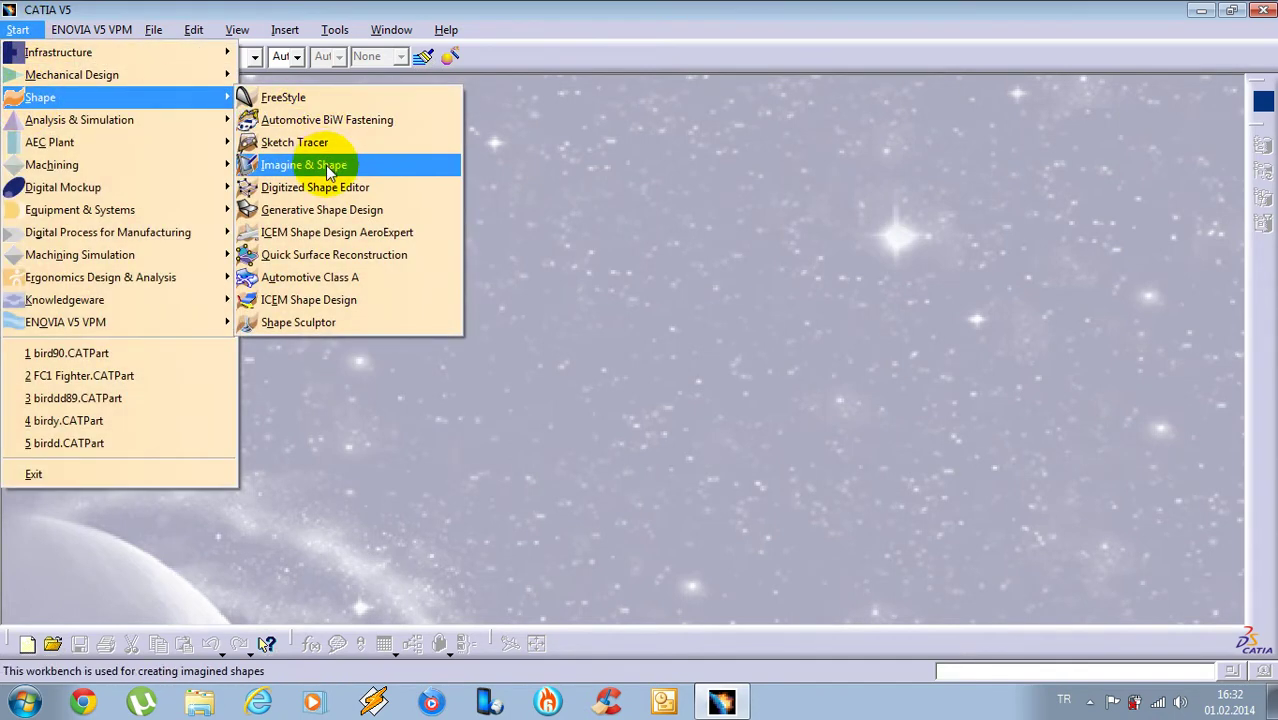
click(415, 167)
drag(1168, 457, 1136, 457)
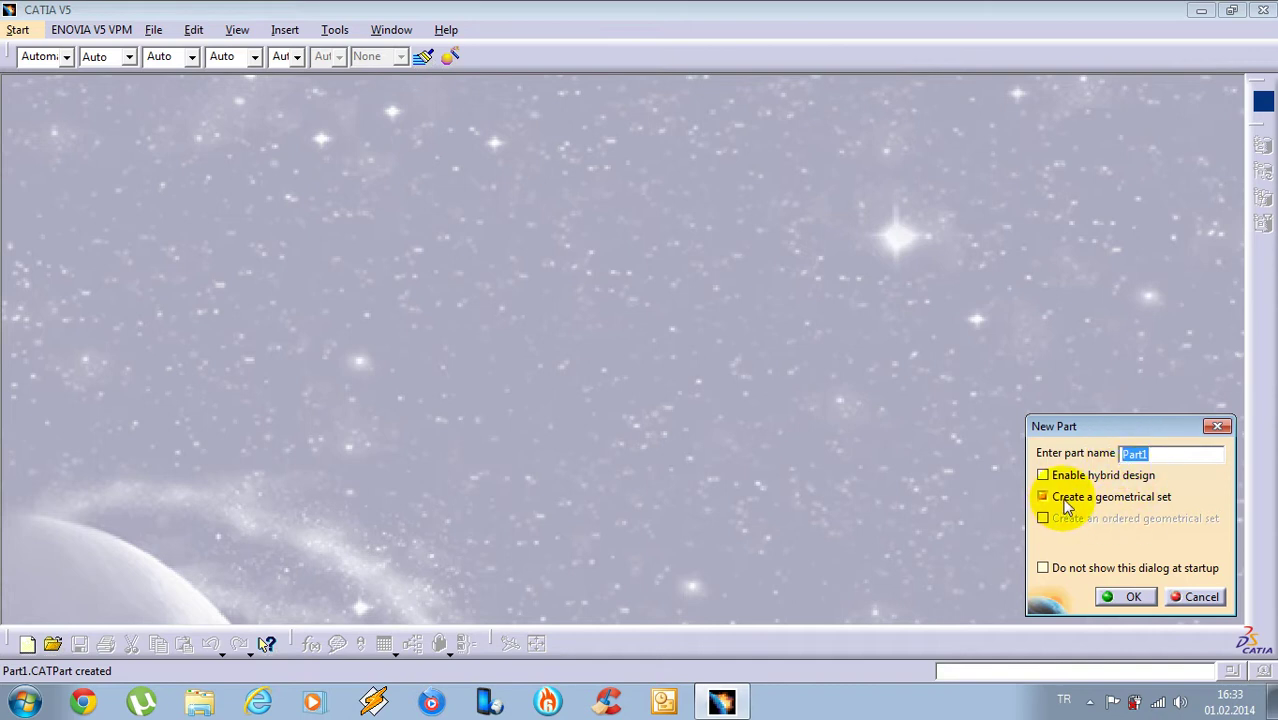
click(1127, 596)
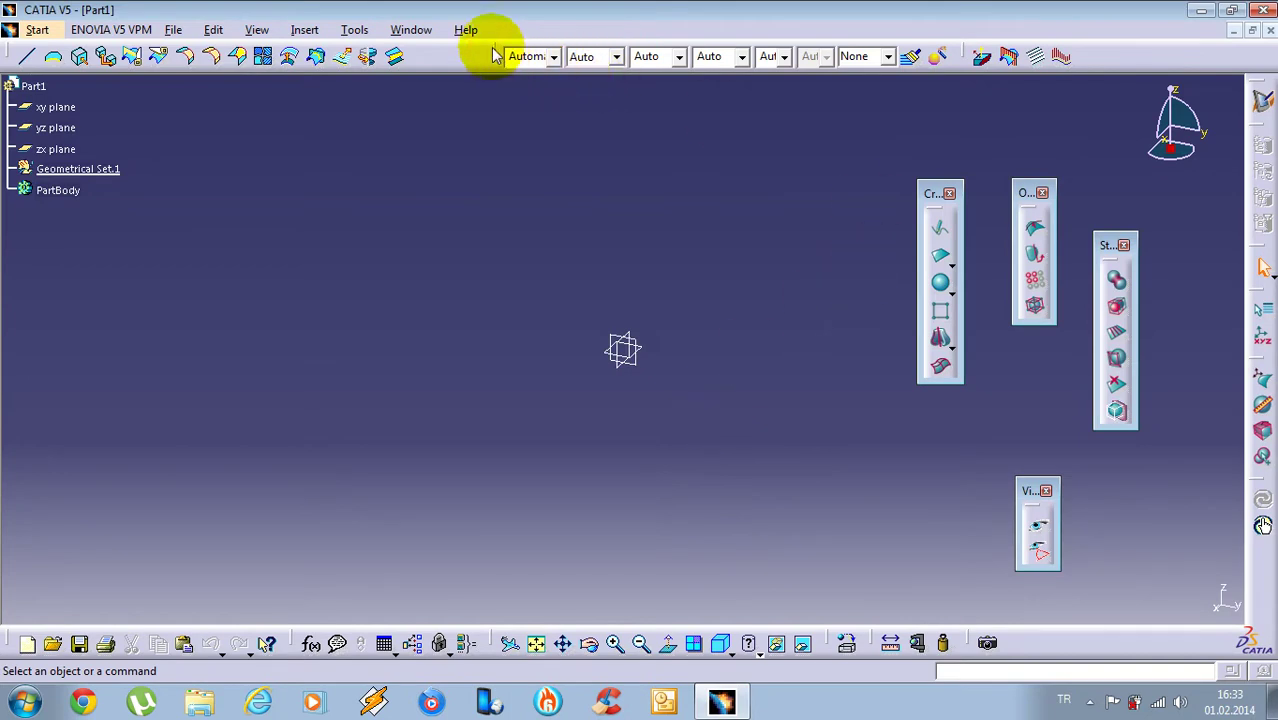
Undock and close the Graphic Properties and Shape Operations toolbars
drag(497, 58, 394, 157)
click(848, 140)
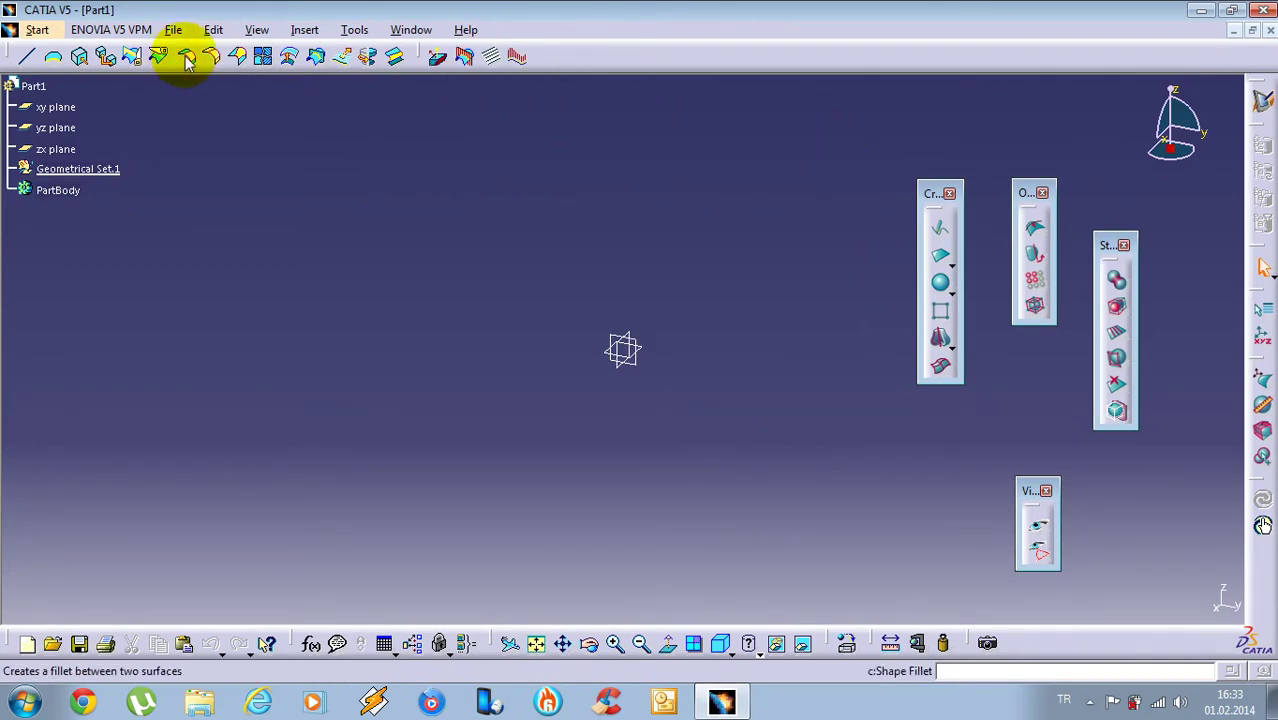
drag(12, 60, 414, 148)
click(812, 125)
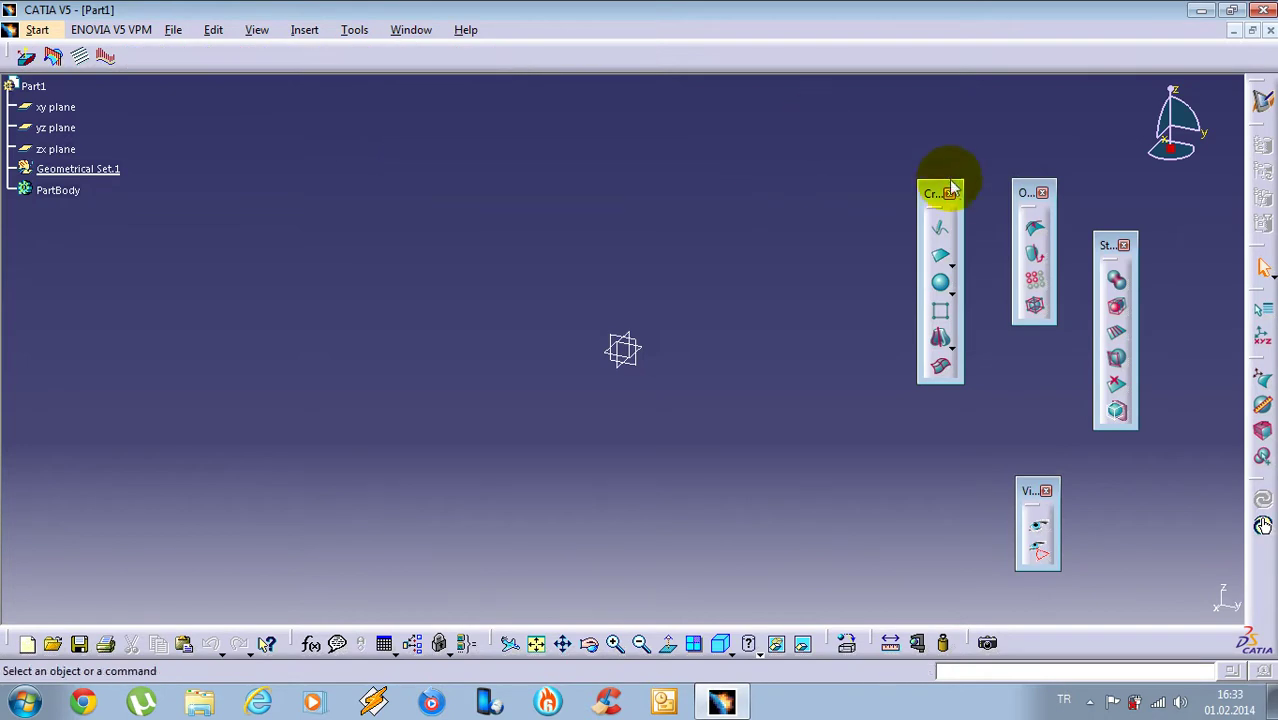
Close the floating Creation, Operations, Styling Surfaces and View Management toolbars
click(949, 193)
click(1042, 192)
click(1124, 246)
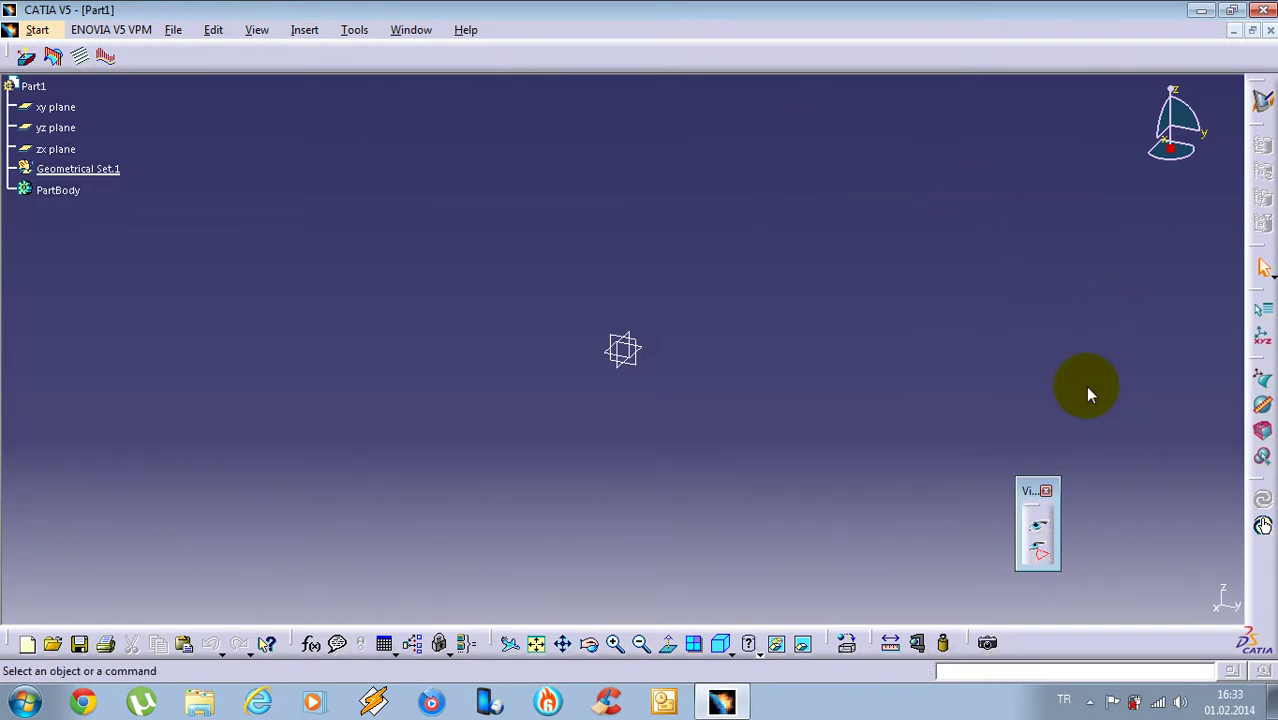
click(1045, 491)
Undock and close the Selection, General Options, Modification, Update and Analysis toolbars
drag(1097, 324, 1030, 295)
click(1047, 289)
drag(1258, 247, 1098, 246)
click(1117, 239)
drag(1257, 247, 1079, 246)
click(1101, 231)
drag(1262, 256, 1187, 228)
click(1191, 213)
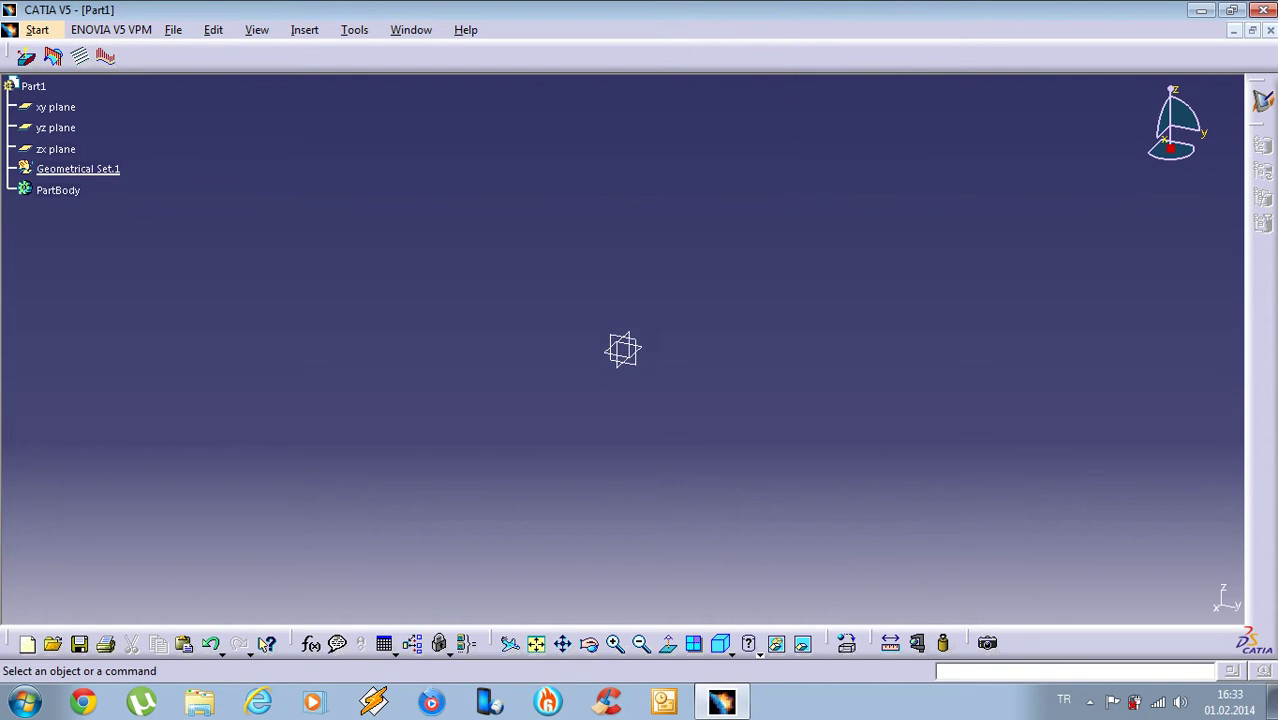
drag(14, 62, 408, 157)
click(408, 157)
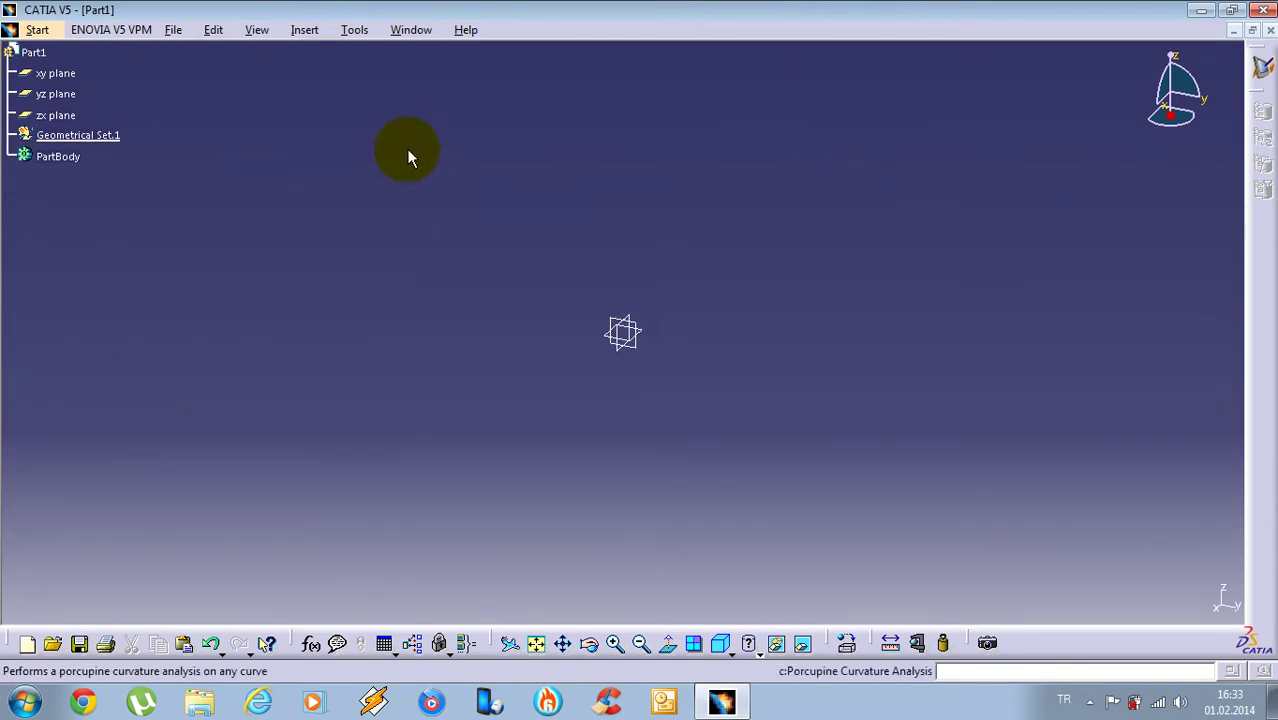
Show the Graphic Properties toolbar docked above the 3D view and the Modification toolbar floating over the view
right_click(1268, 265)
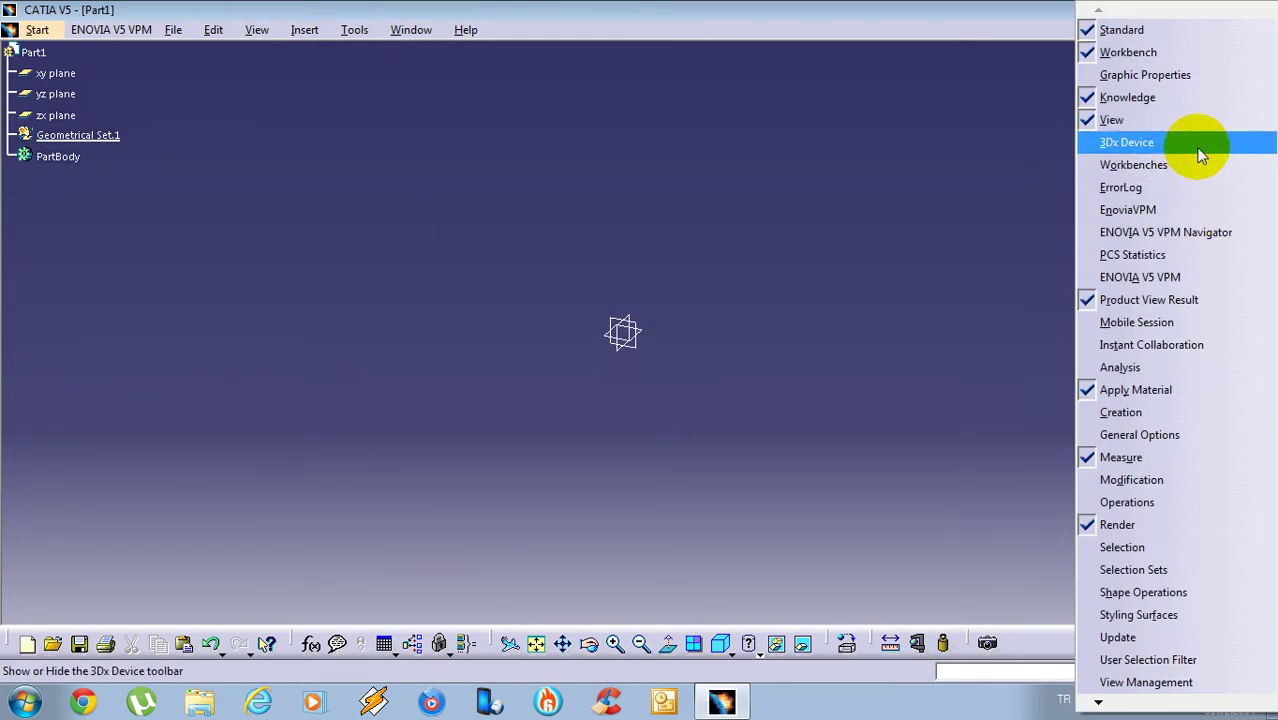
click(1142, 76)
drag(483, 141, 528, 63)
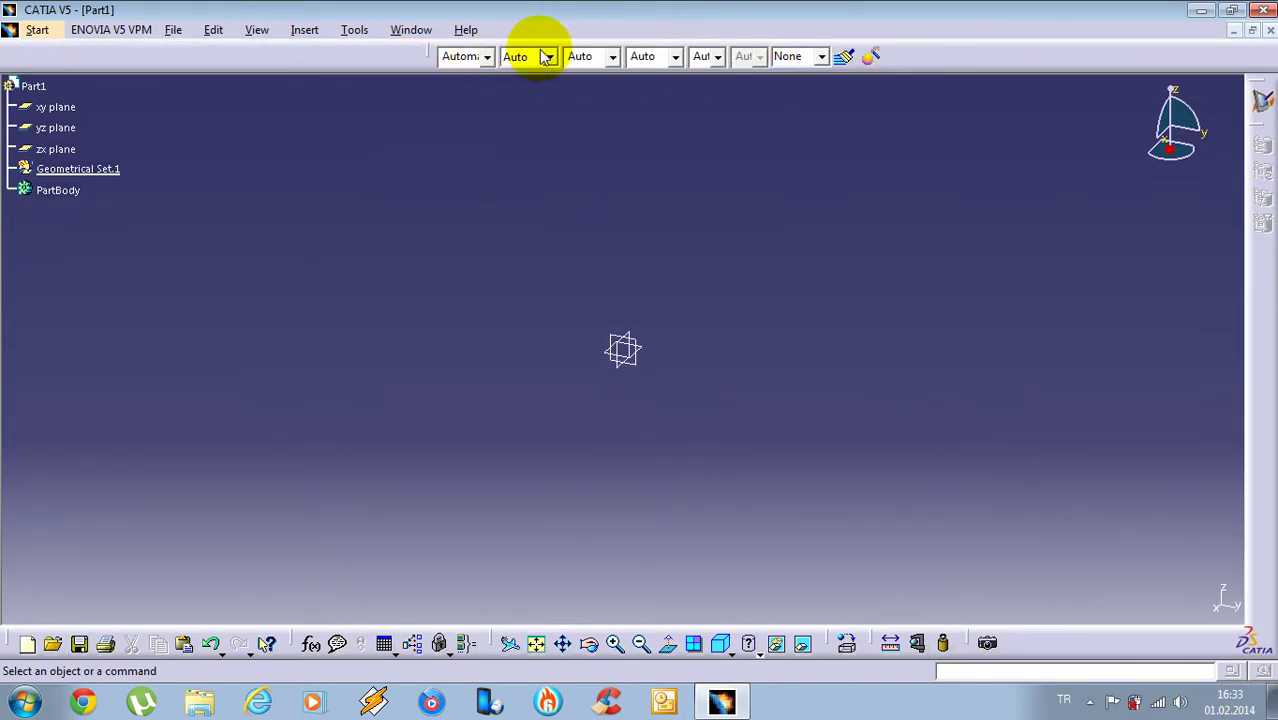
right_click(1265, 288)
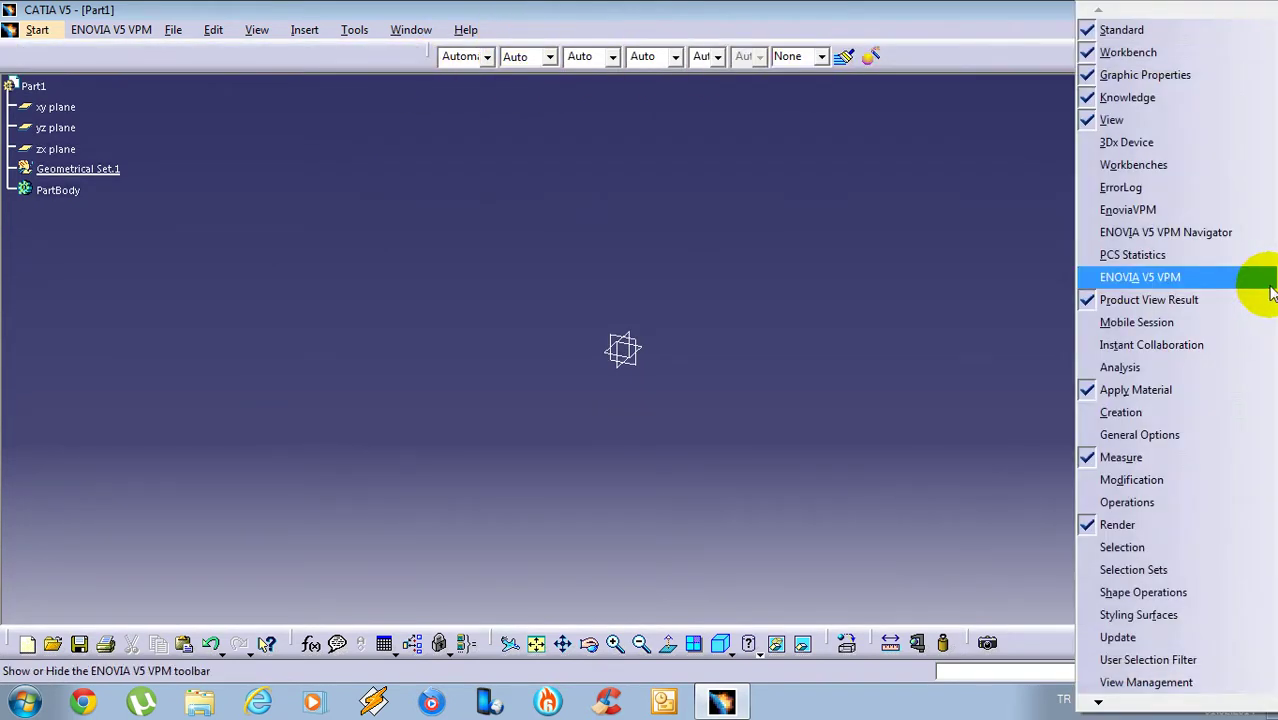
click(1164, 484)
drag(1031, 291, 961, 171)
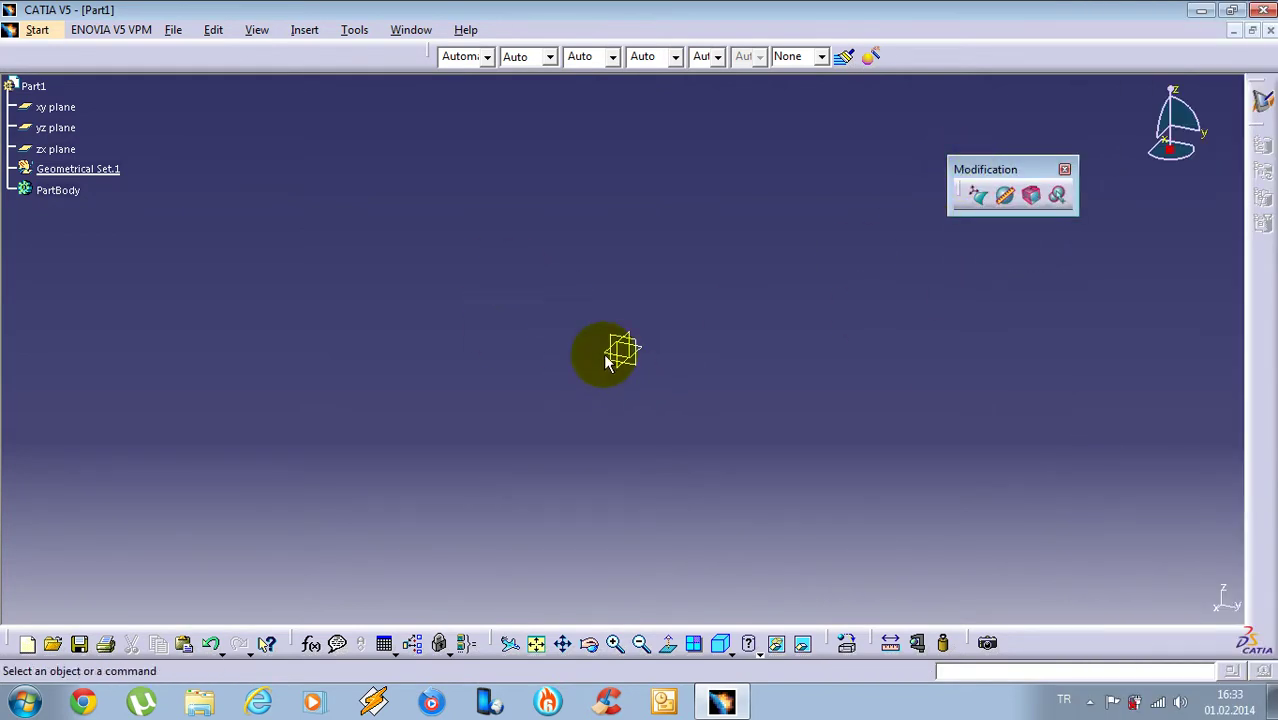
Show the Creation toolbar and float it just below the Modification toolbar
right_click(1272, 340)
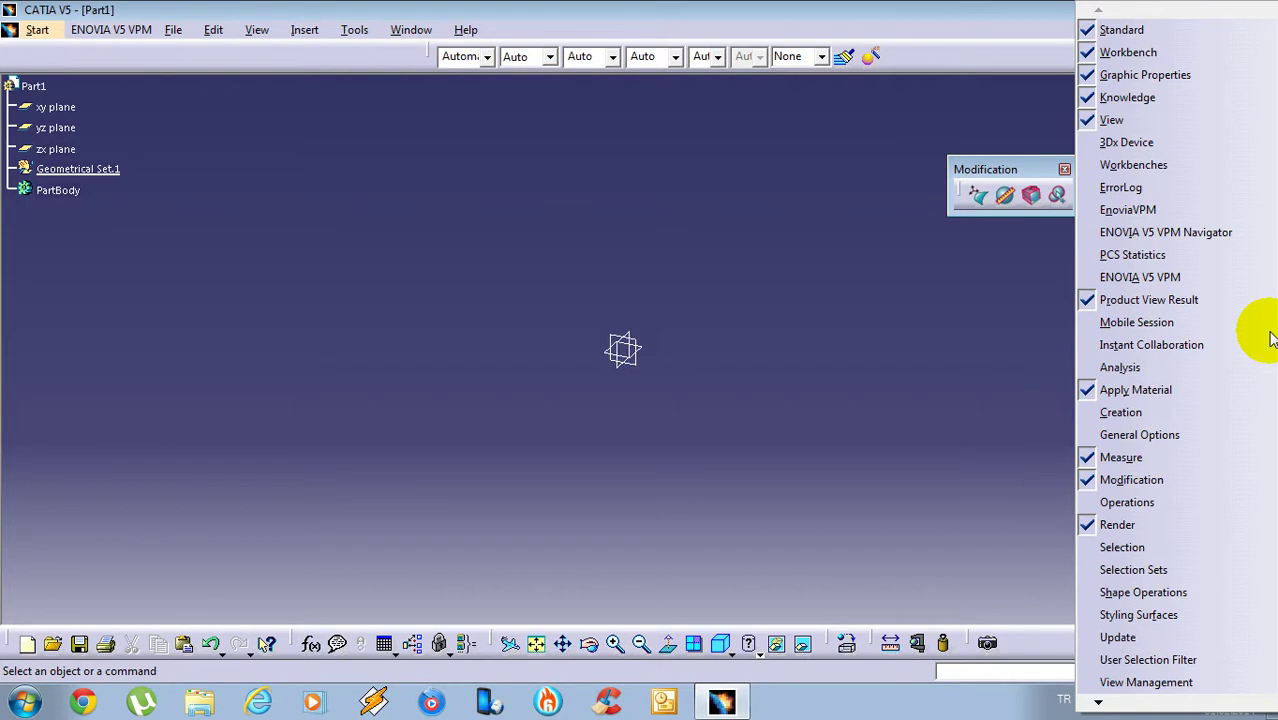
click(1201, 410)
drag(934, 194, 978, 250)
Show the Operations toolbar, lay it out horizontally, and stack it between the Modification and Creation toolbars
right_click(1267, 326)
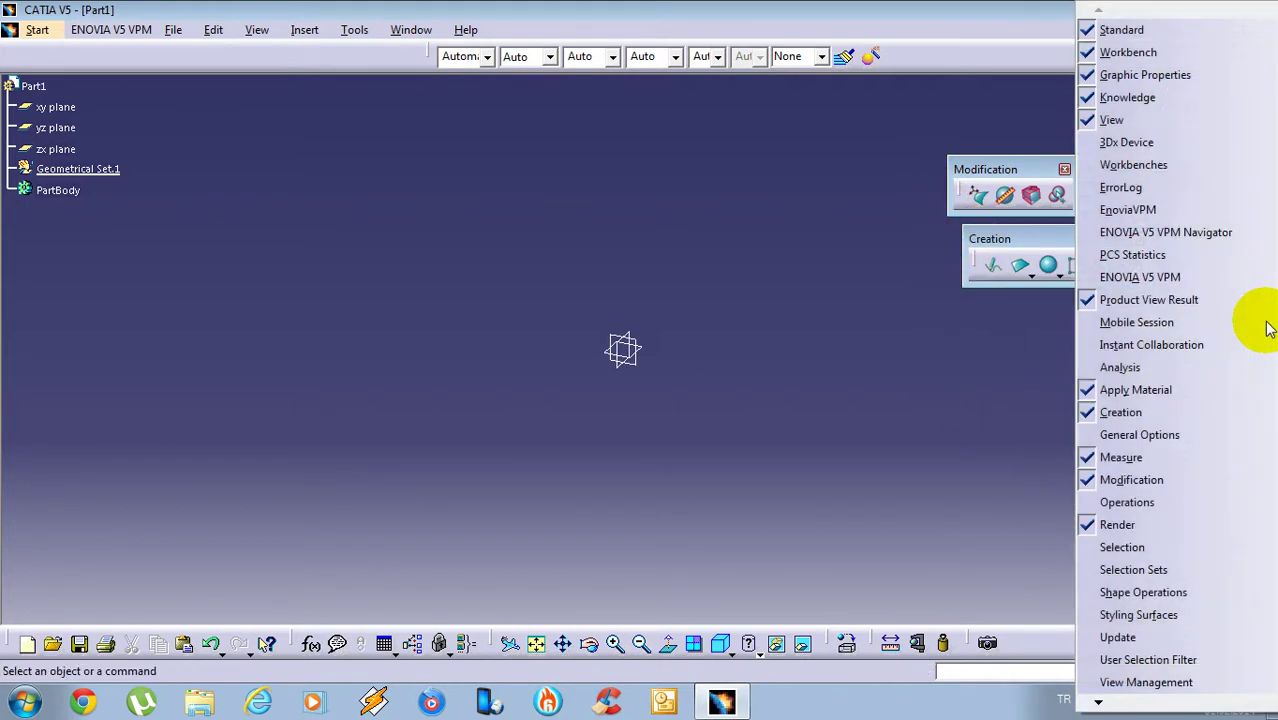
click(1189, 500)
drag(1028, 241, 1042, 329)
drag(998, 170, 998, 152)
drag(1030, 215, 1019, 217)
drag(945, 267, 913, 253)
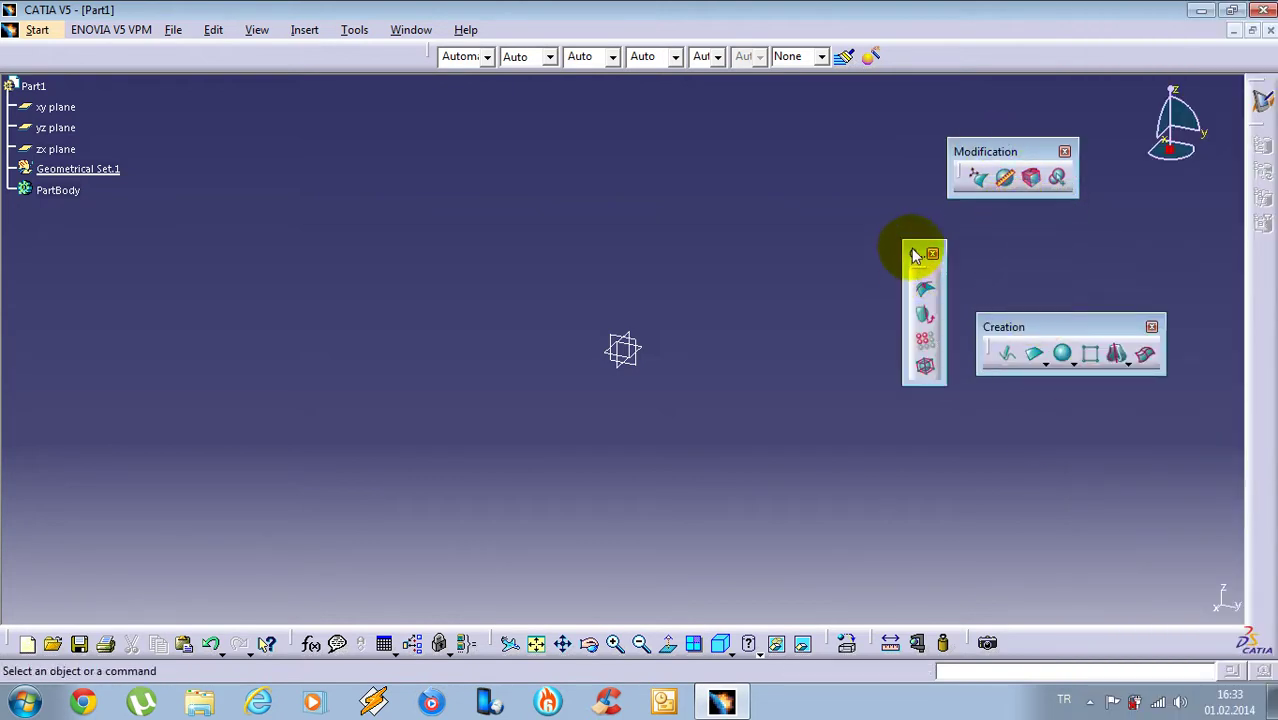
shift+drag(990, 233, 991, 234)
drag(1004, 236, 968, 208)
drag(1008, 331, 965, 284)
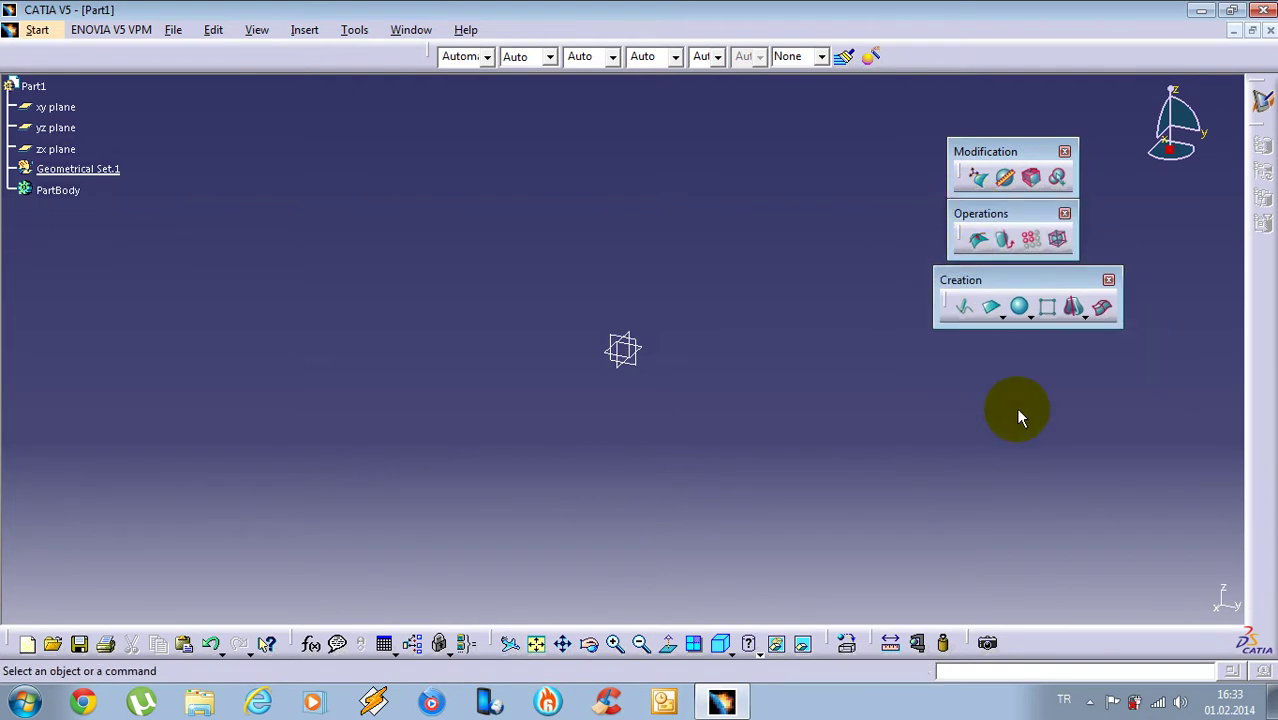
Show the Selection toolbar docked beside the view and the Styling Surfaces toolbar laid out horizontally below Creation
right_click(1249, 341)
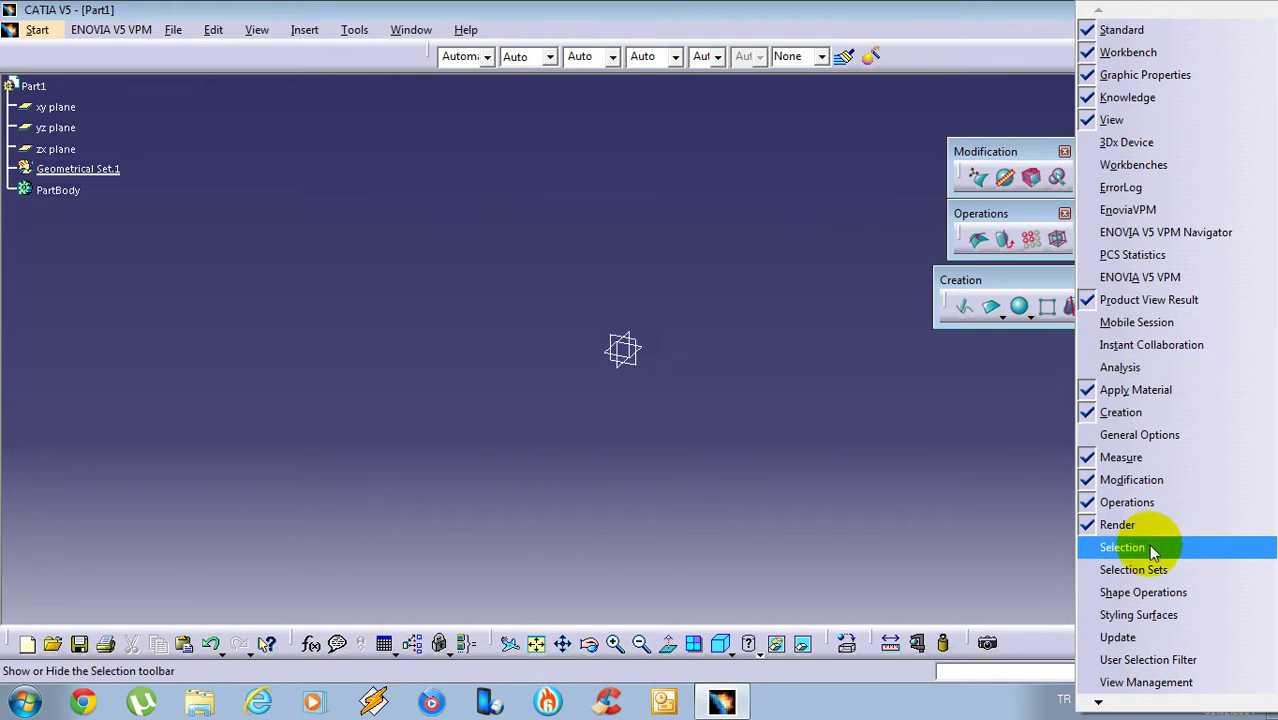
click(1100, 547)
drag(1100, 240, 1248, 258)
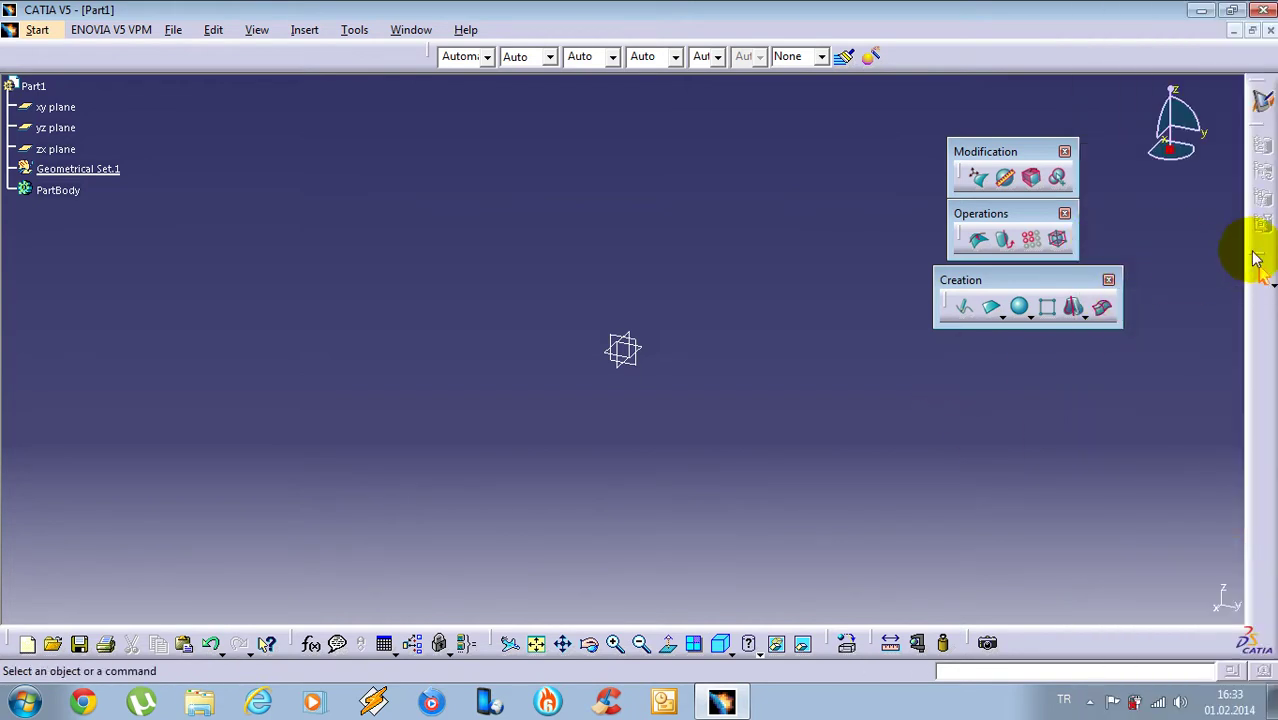
right_click(1268, 337)
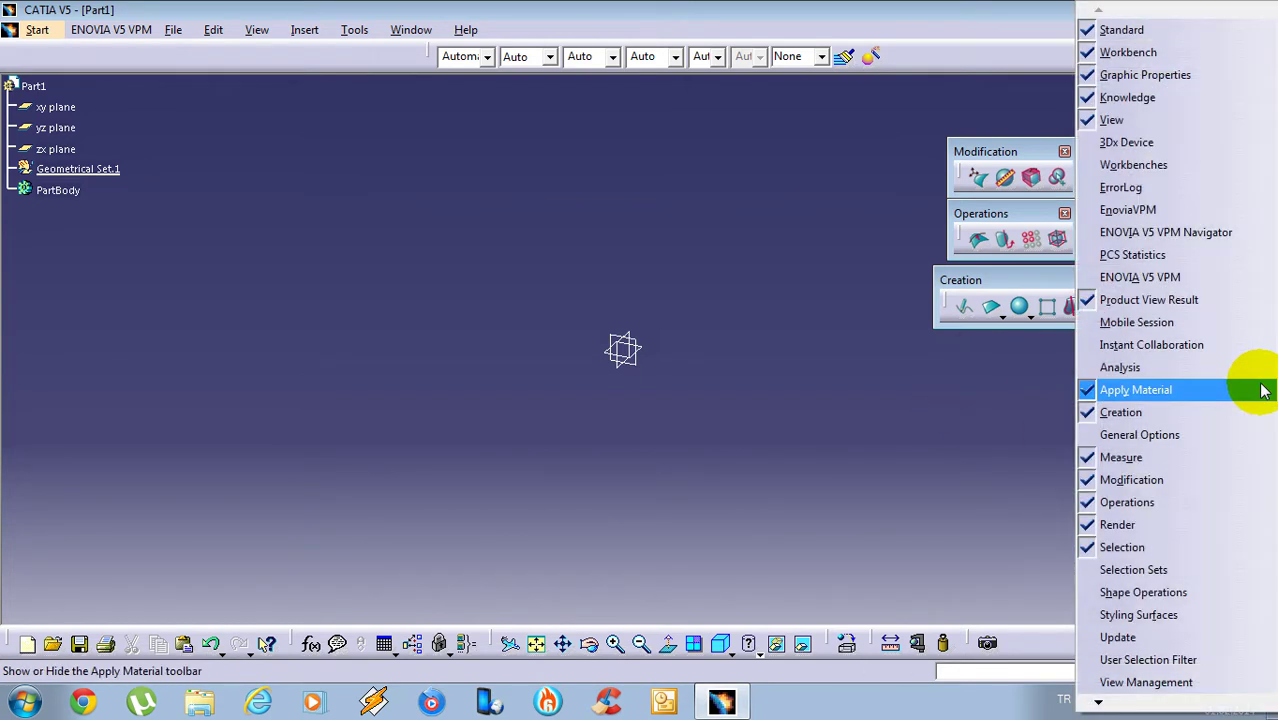
click(1160, 614)
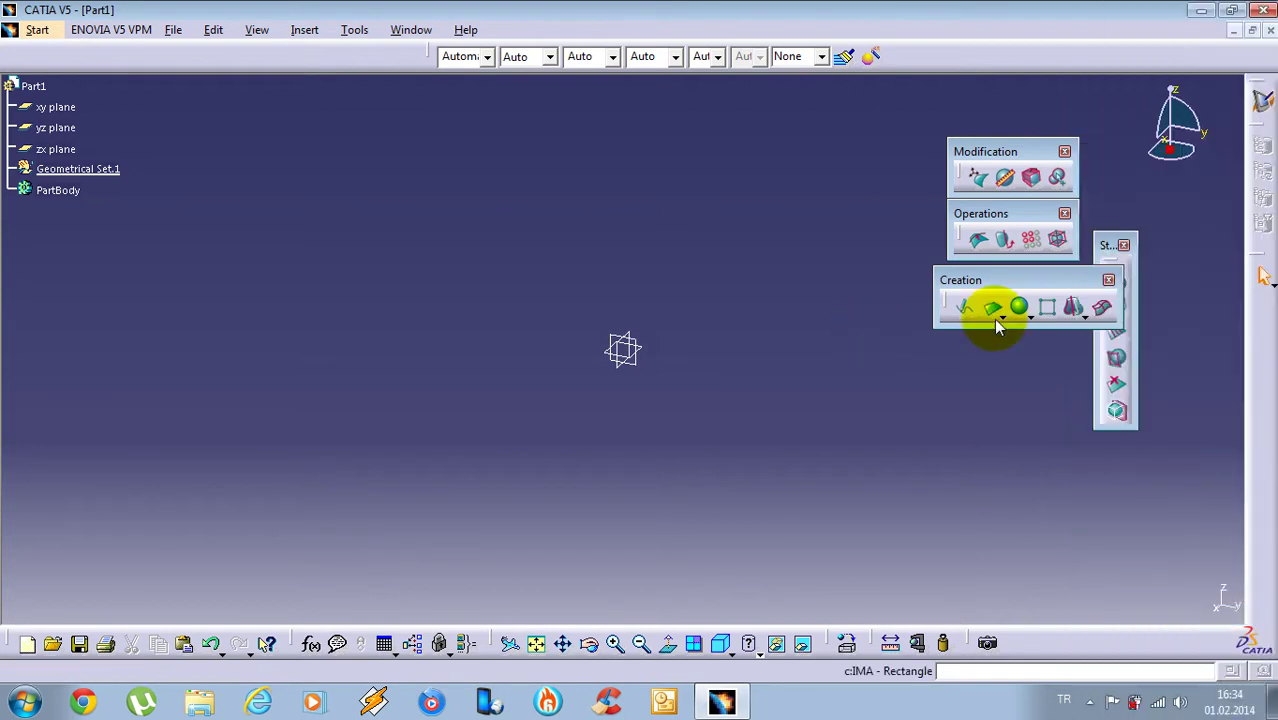
drag(1125, 252, 978, 351)
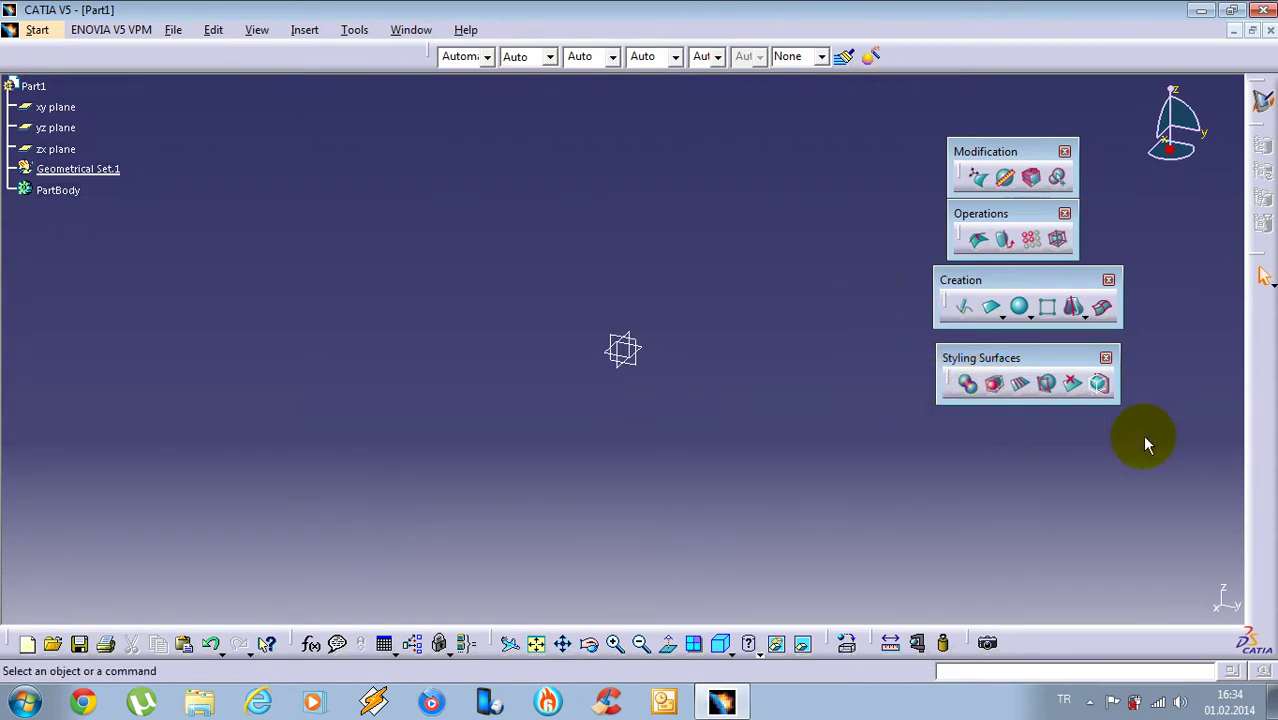
Show the Update toolbar docked below the view and the View Management toolbar floating beside Creation
right_click(1263, 399)
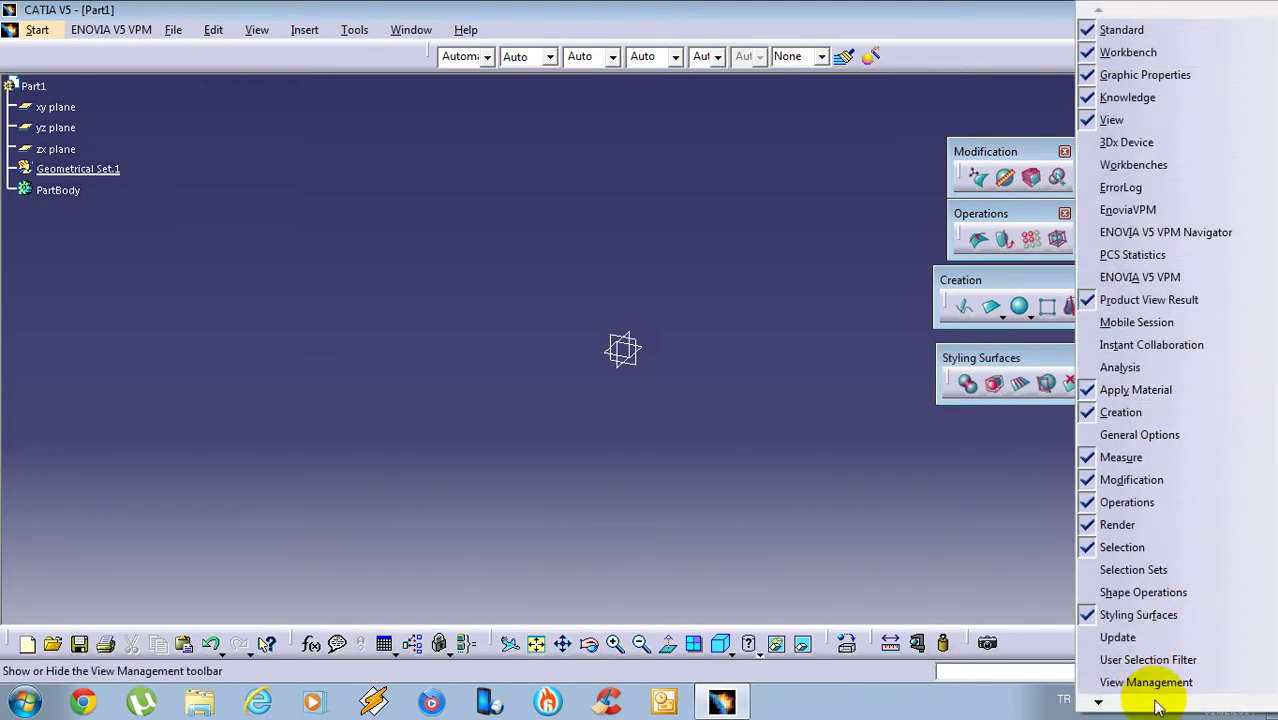
click(1112, 646)
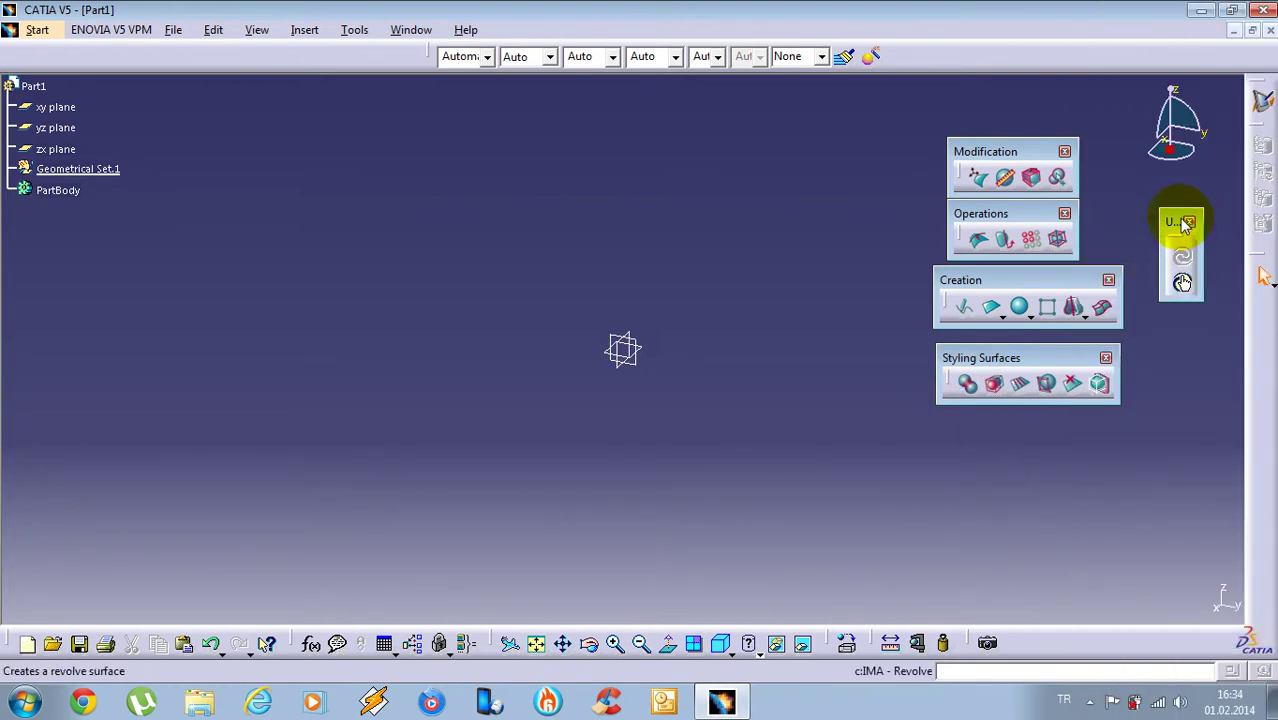
drag(1022, 624, 1025, 625)
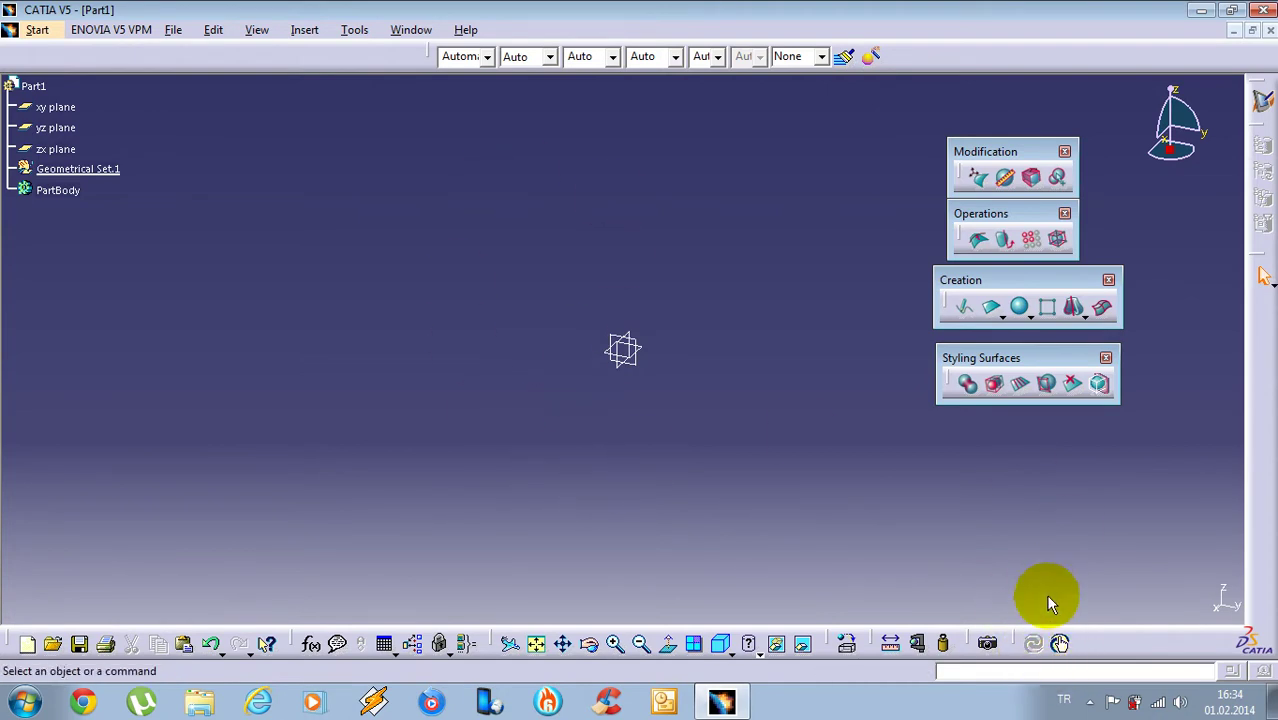
right_click(1256, 425)
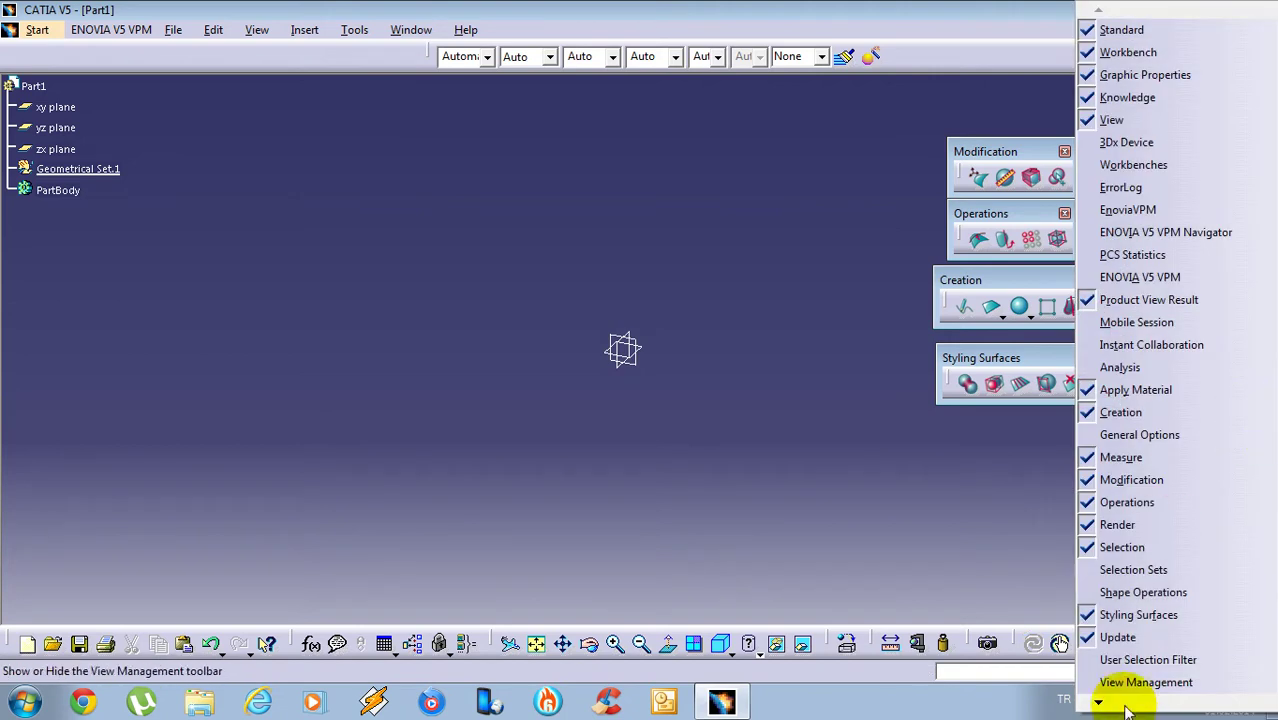
click(1130, 592)
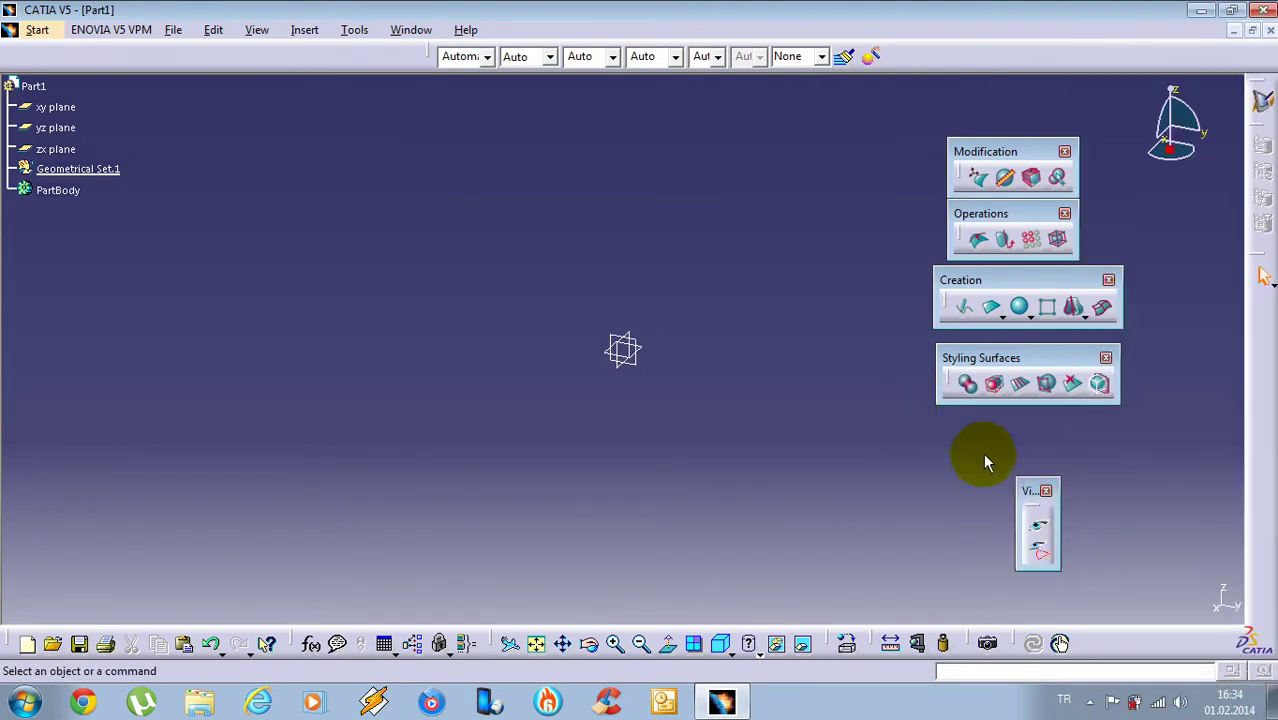
drag(1035, 490, 1160, 295)
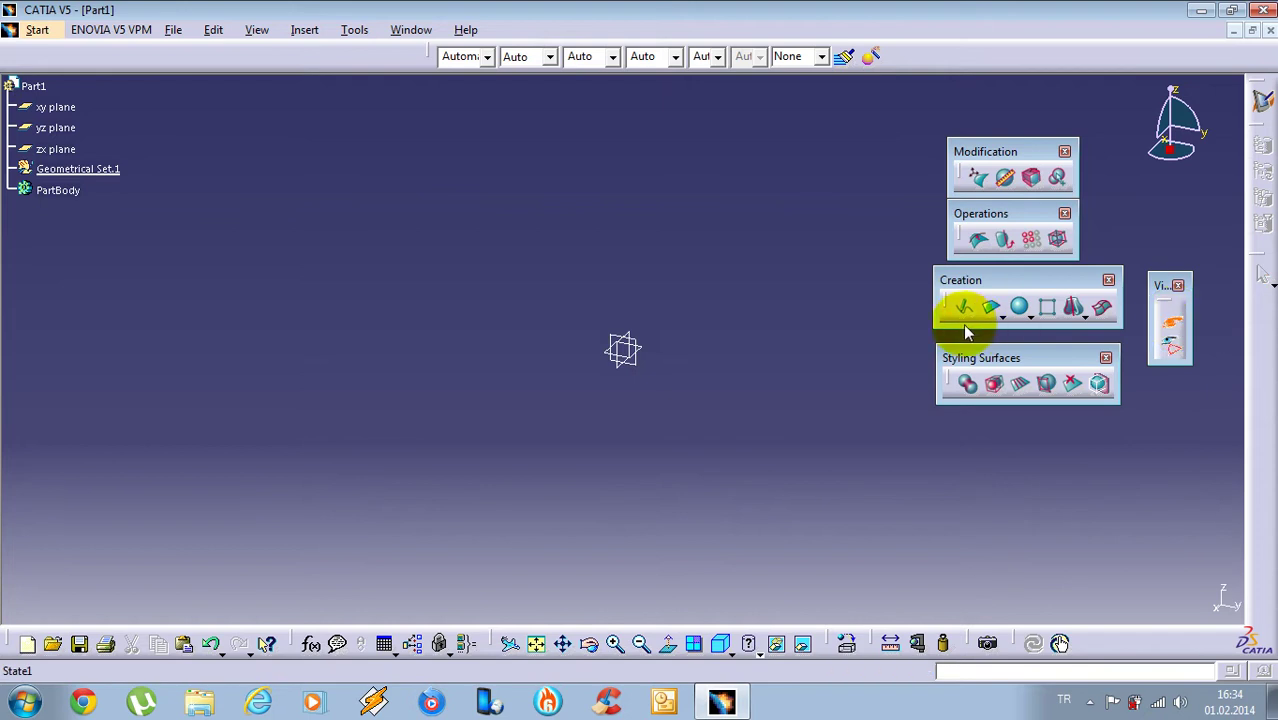
Try several plane-aligned orientations with View Selection, orbit the view, and apply the isometric view
click(1162, 330)
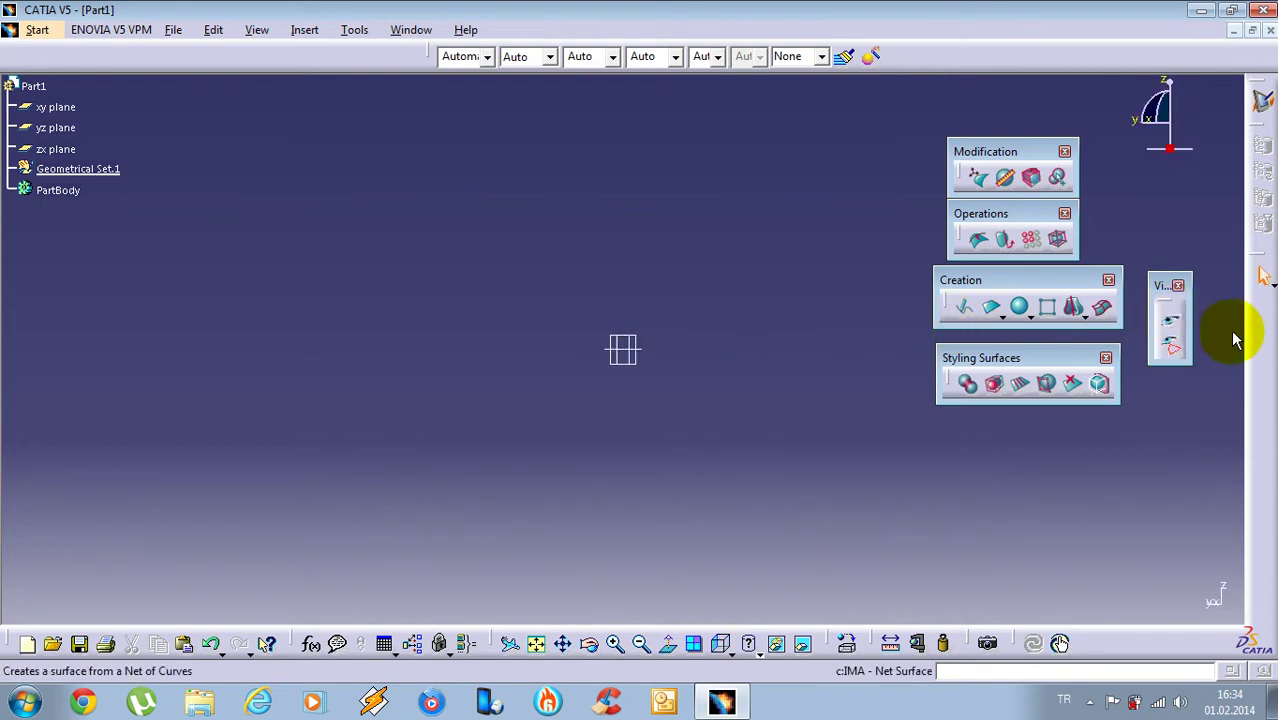
click(1170, 321)
click(527, 143)
click(1162, 326)
click(815, 307)
click(1171, 322)
click(1170, 322)
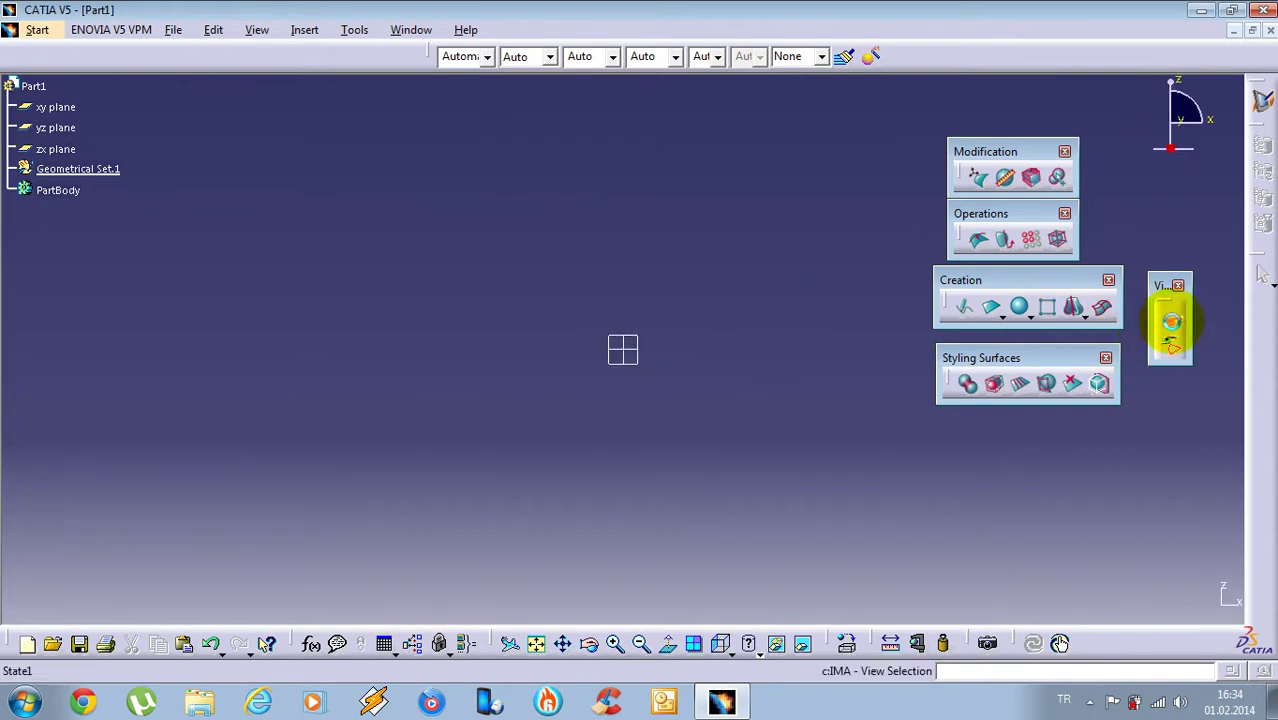
middle_drag(645, 290, 713, 552)
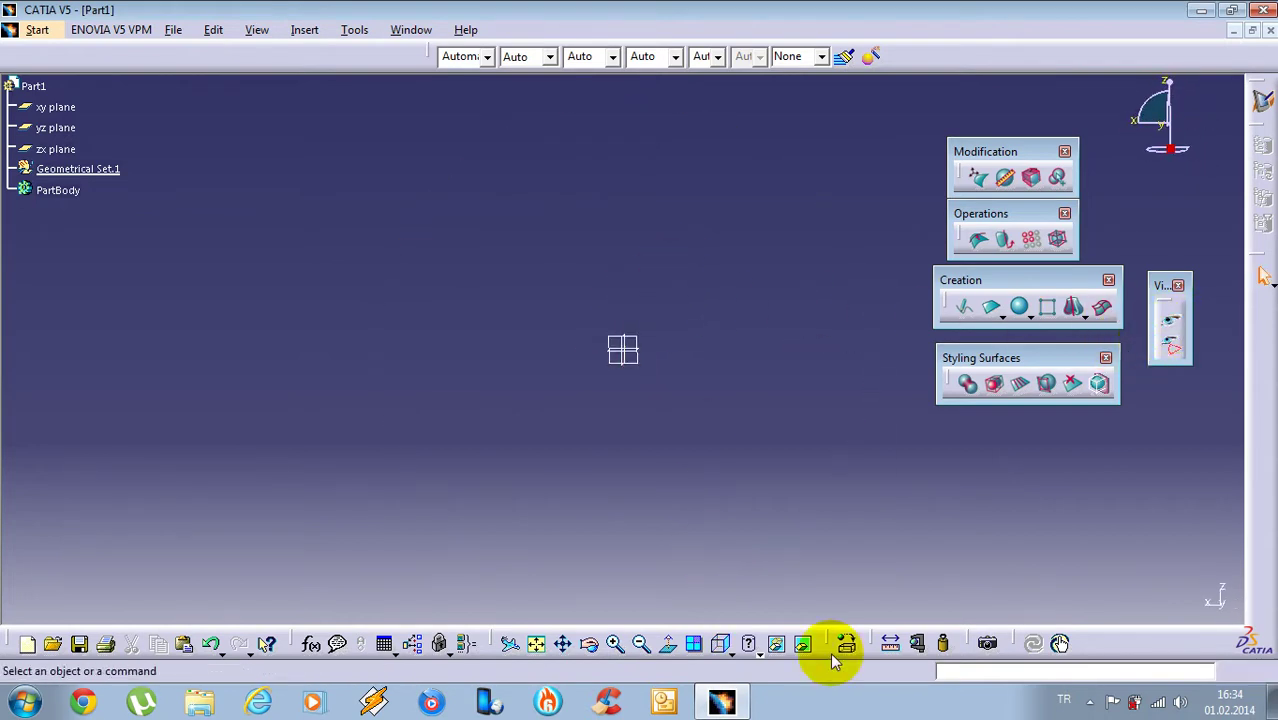
click(730, 650)
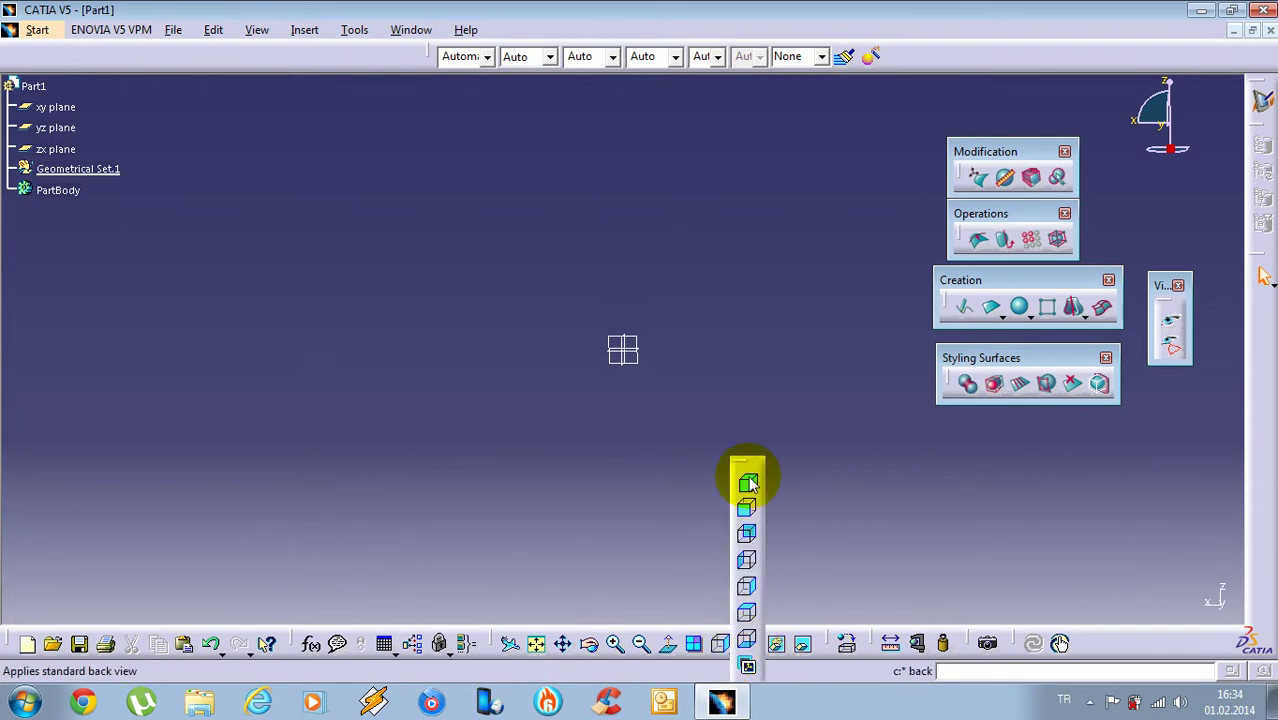
click(748, 484)
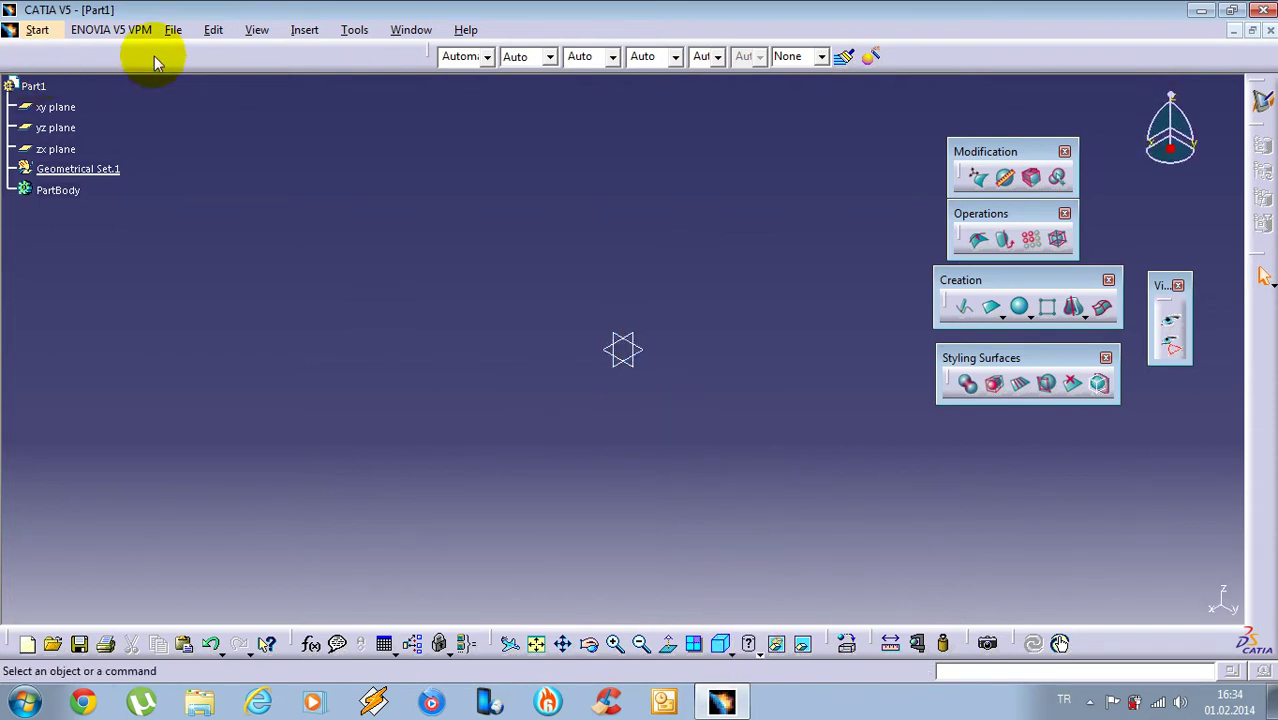
Open the recent part file bird90.CATPart
click(173, 30)
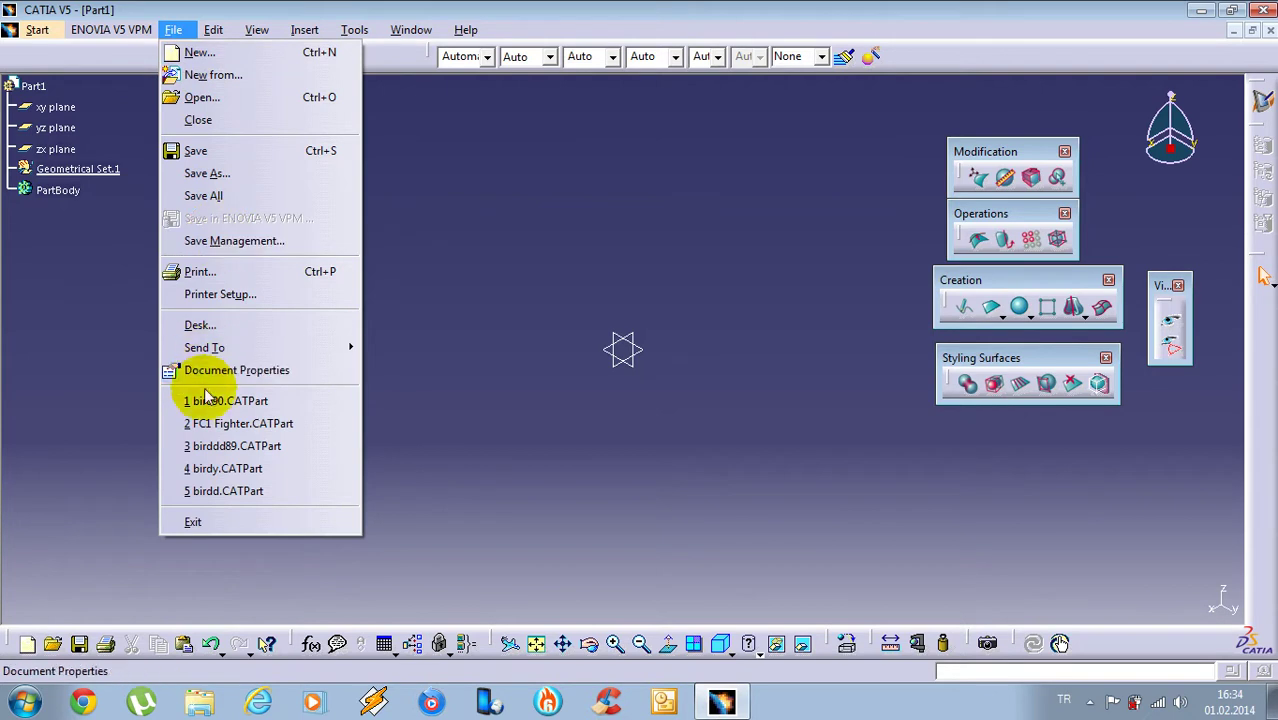
click(203, 400)
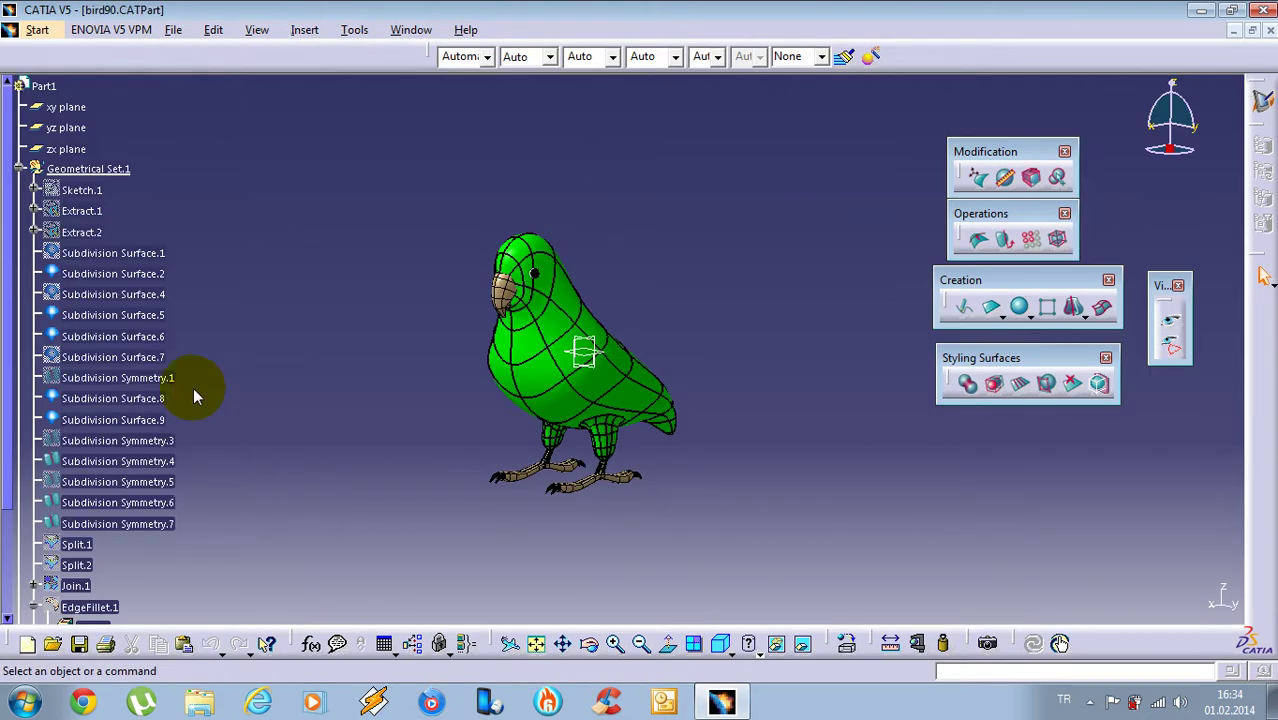
Show the hidden reference image surfaces Extract.1 and Extract.2 behind and beneath the bird
click(108, 214)
ctrl+click(82, 232)
right_click(84, 233)
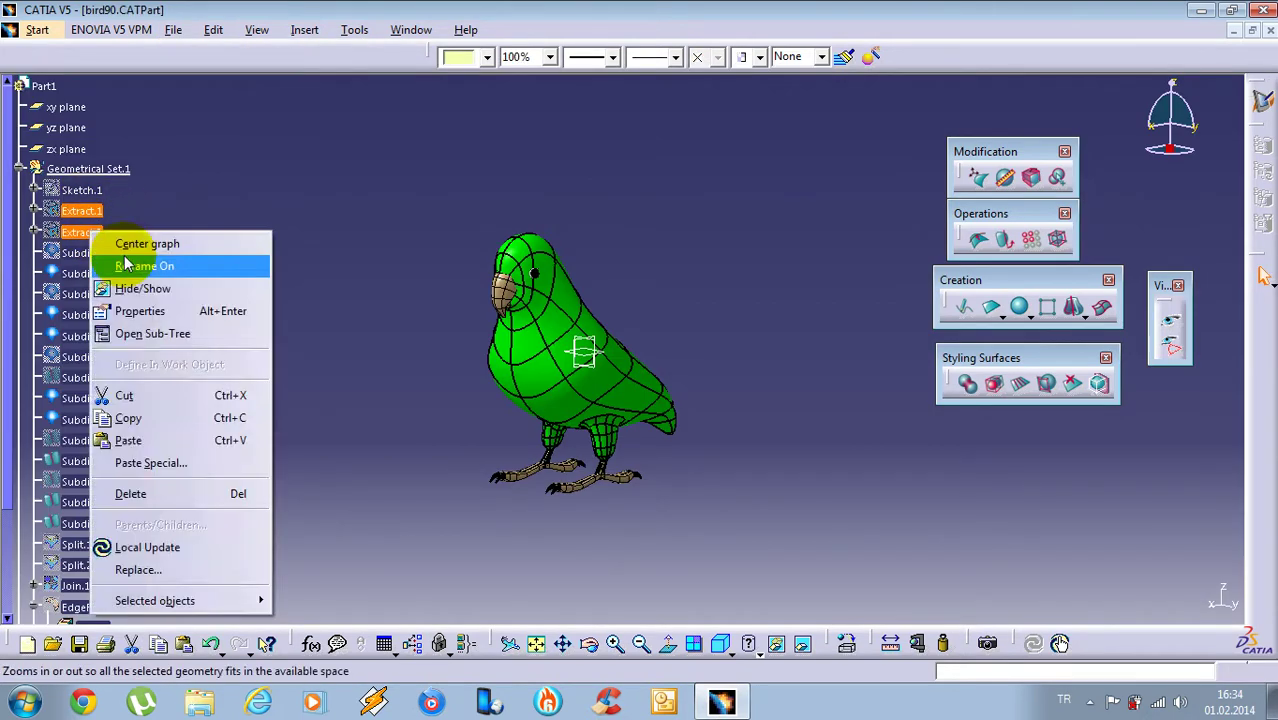
click(150, 288)
Examine the bird against the reference images in plane-aligned side view and from several orbited angles
click(1172, 325)
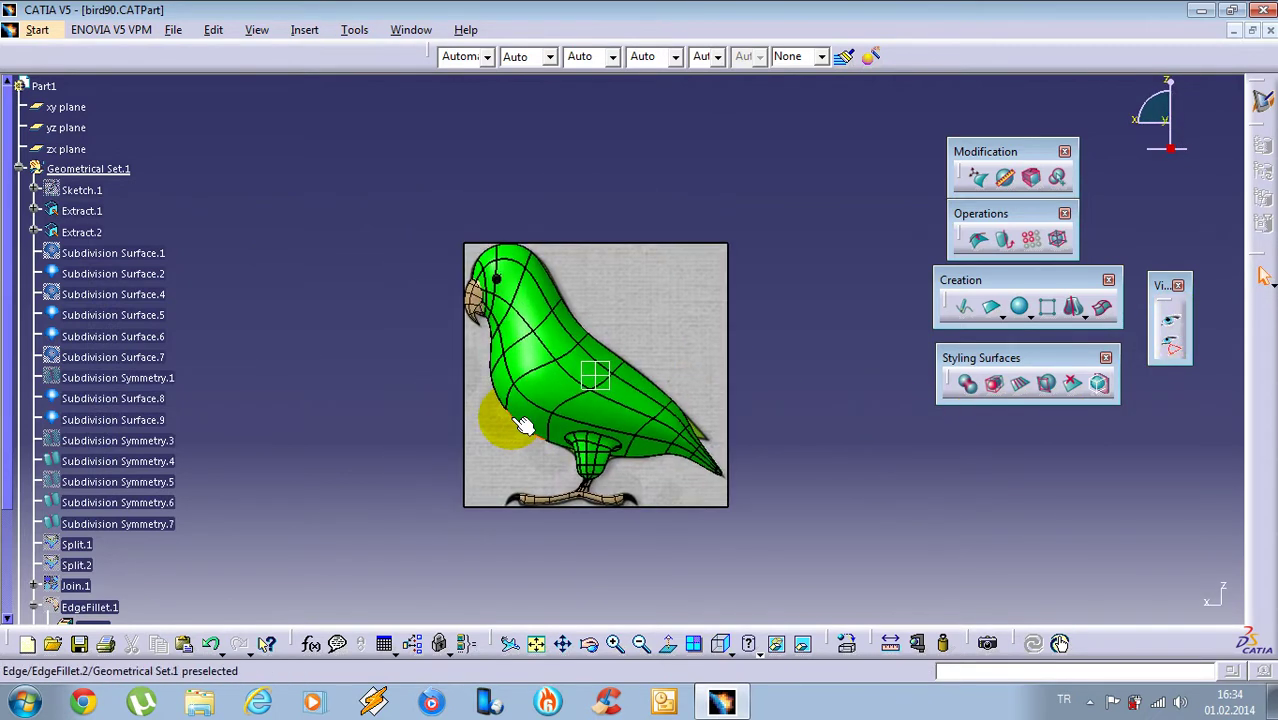
middle_drag(493, 353, 633, 377)
click(1175, 328)
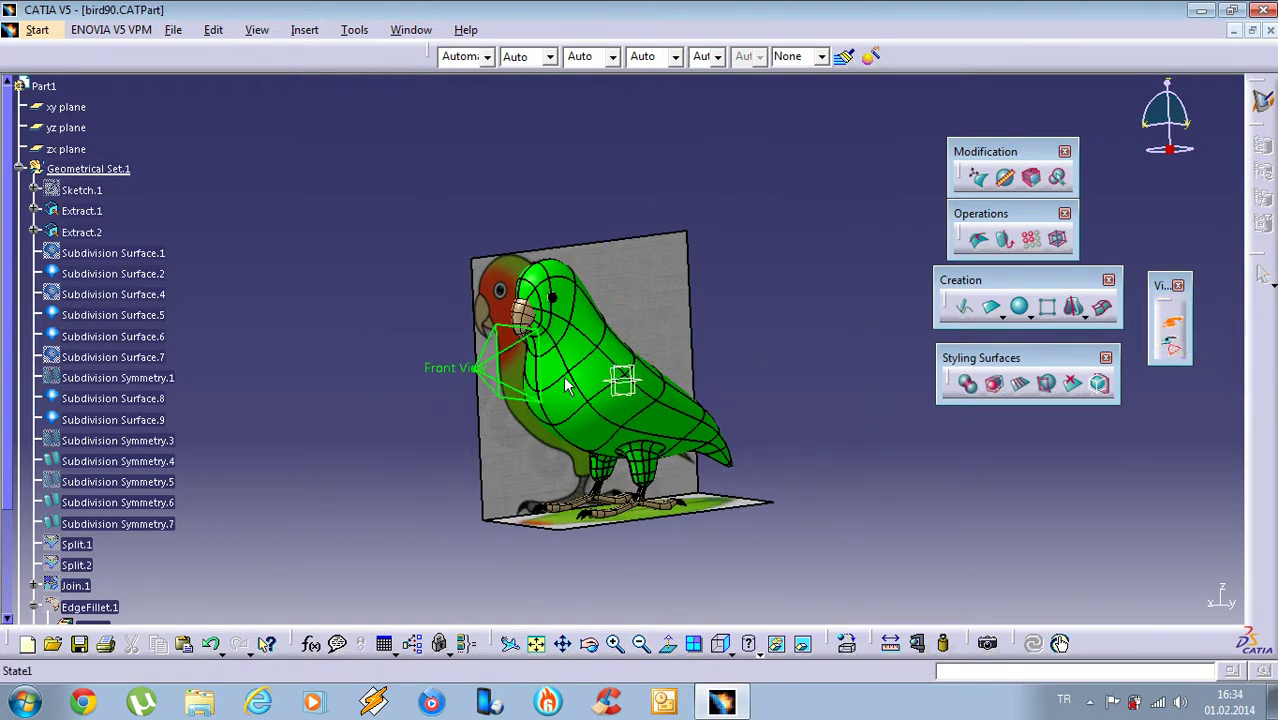
ctrl+middle_drag(676, 402, 690, 362)
middle_drag(733, 404, 608, 362)
ctrl+middle_drag(628, 291, 645, 334)
click(1183, 320)
click(880, 344)
ctrl+middle_drag(788, 285, 812, 322)
middle_drag(829, 308, 642, 391)
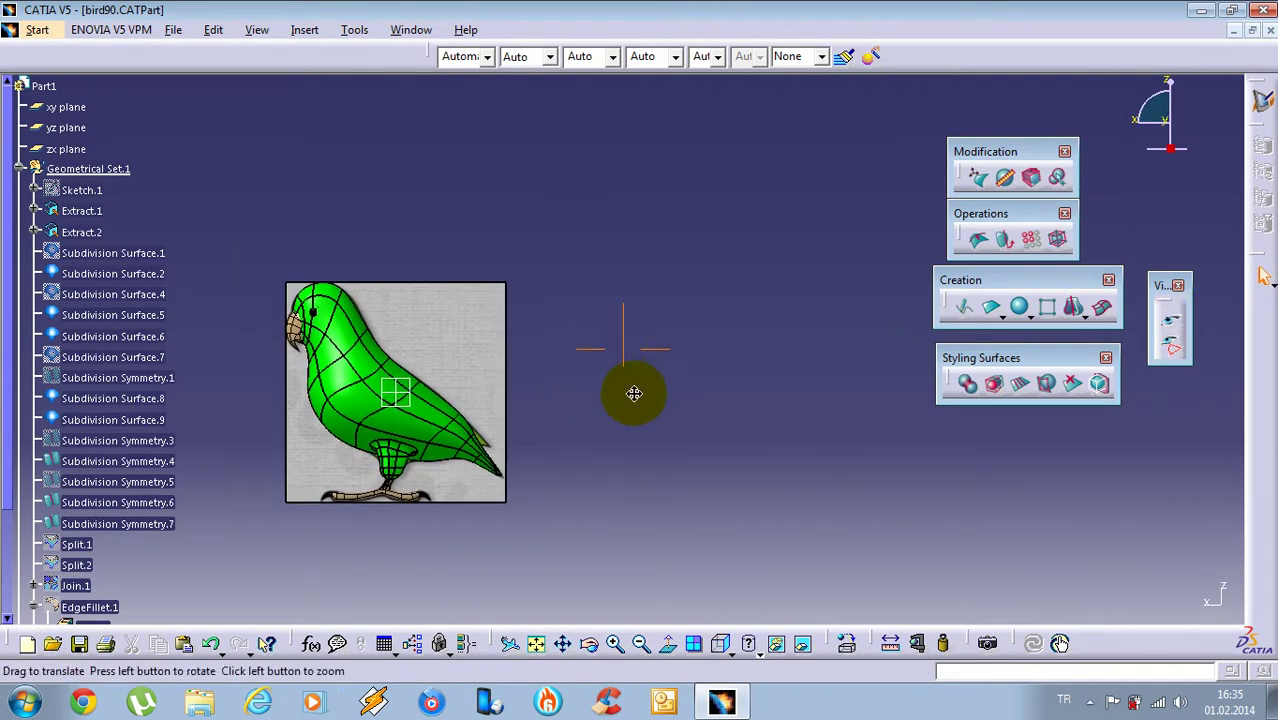
Try placing a subdivision sphere beside the bird, and delete it
click(1019, 306)
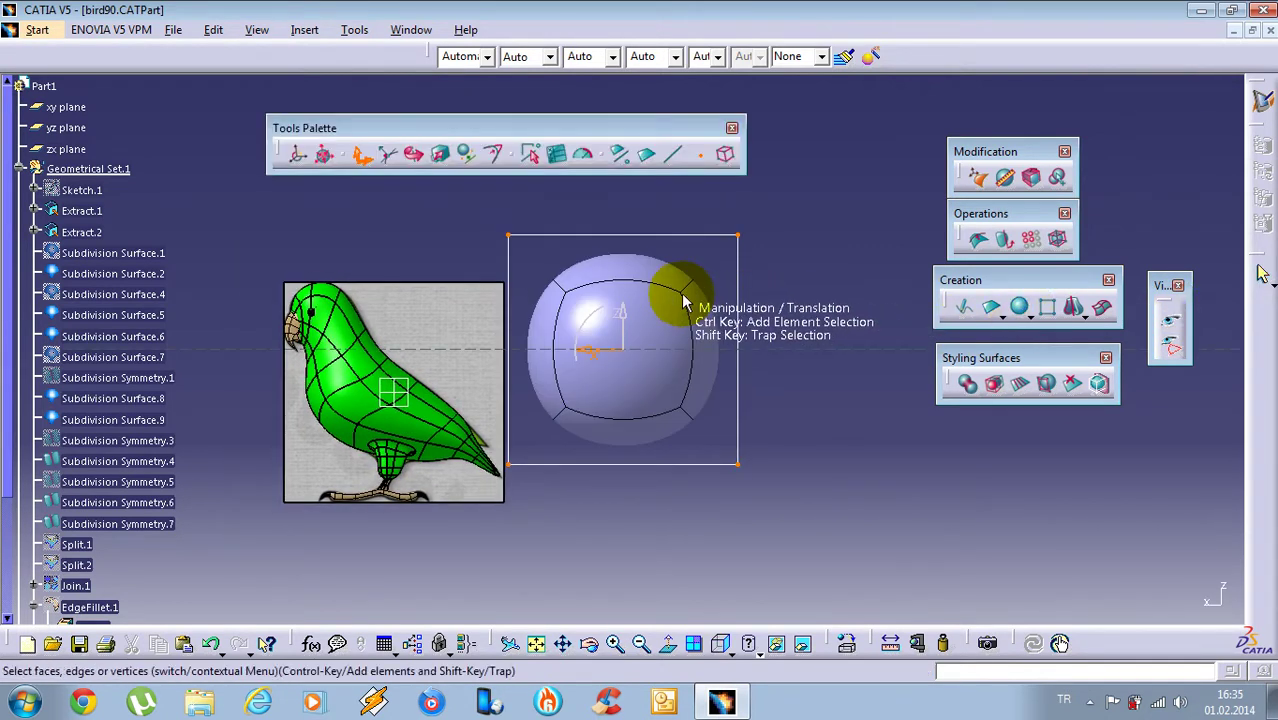
middle_drag(665, 294, 678, 327)
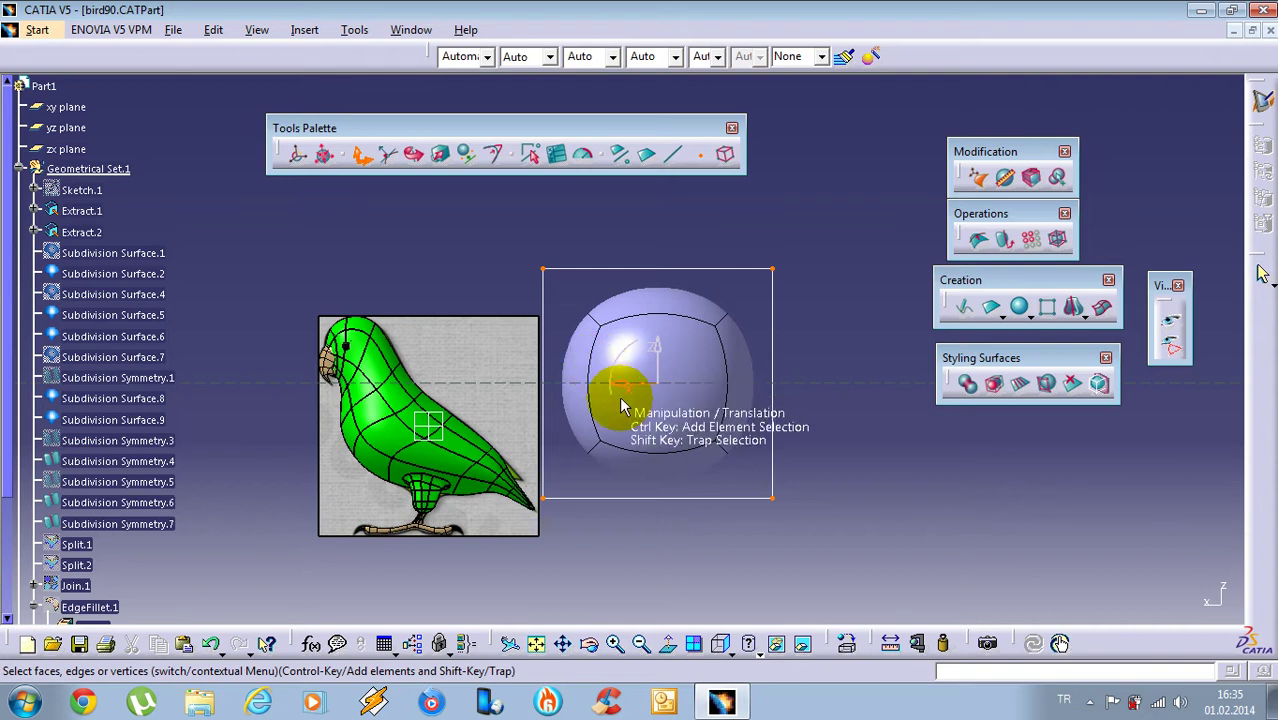
click(724, 515)
click(722, 514)
click(692, 361)
key(Delete)
Open the bird body's subdivision control mesh and examine how its vertices follow the reference image around the head and back
middle_drag(455, 440, 530, 395)
double_click(514, 400)
middle_drag(520, 440, 560, 405)
click(534, 433)
middle_drag(572, 403, 708, 355)
middle_drag(690, 360, 599, 331)
middle_drag(604, 258, 601, 270)
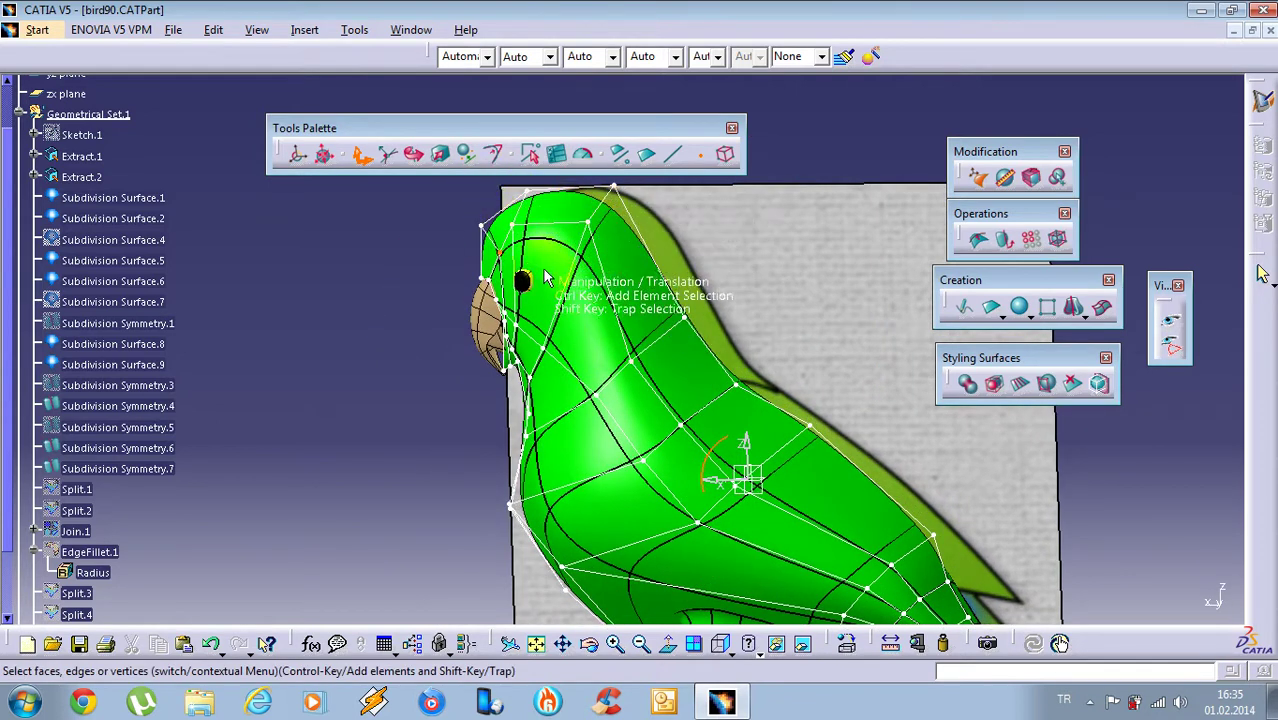
middle_drag(524, 277, 569, 344)
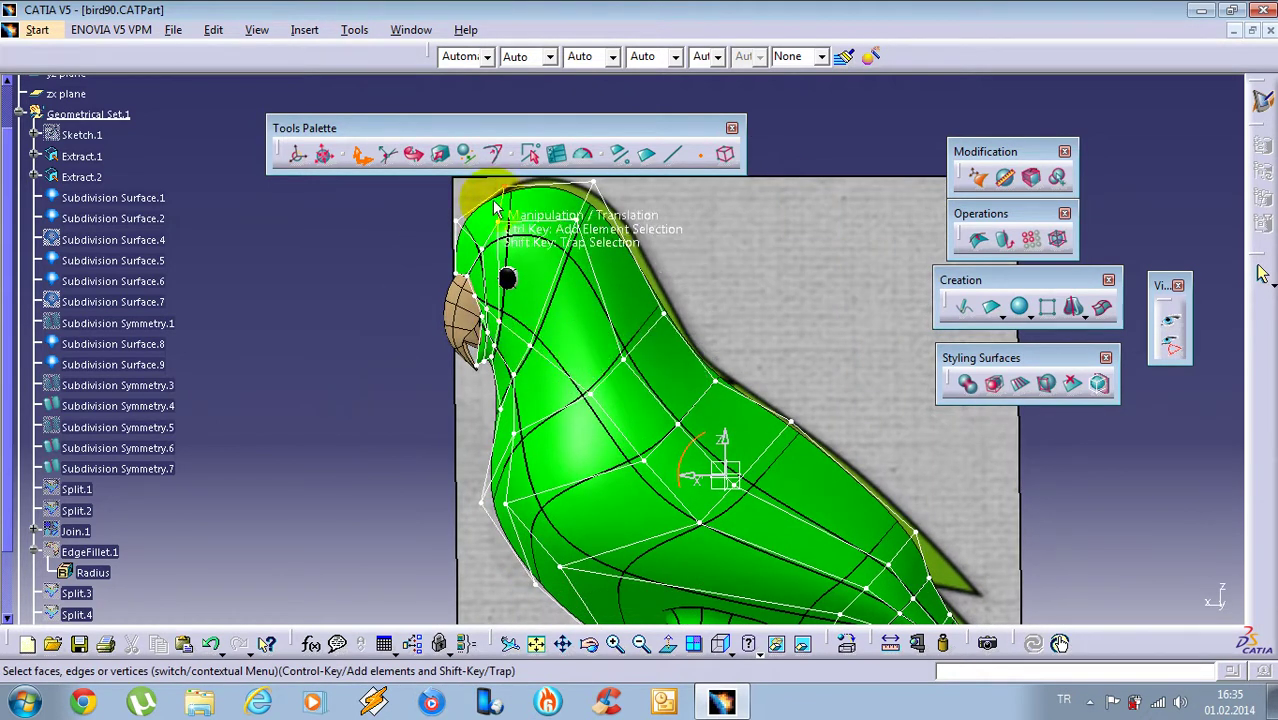
middle_drag(572, 280, 634, 332)
middle_drag(747, 394, 668, 432)
click(511, 405)
click(552, 408)
Reopen the body's control mesh in plane-aligned side view, try moving the control vertices at the breast, and undo the move
click(1170, 321)
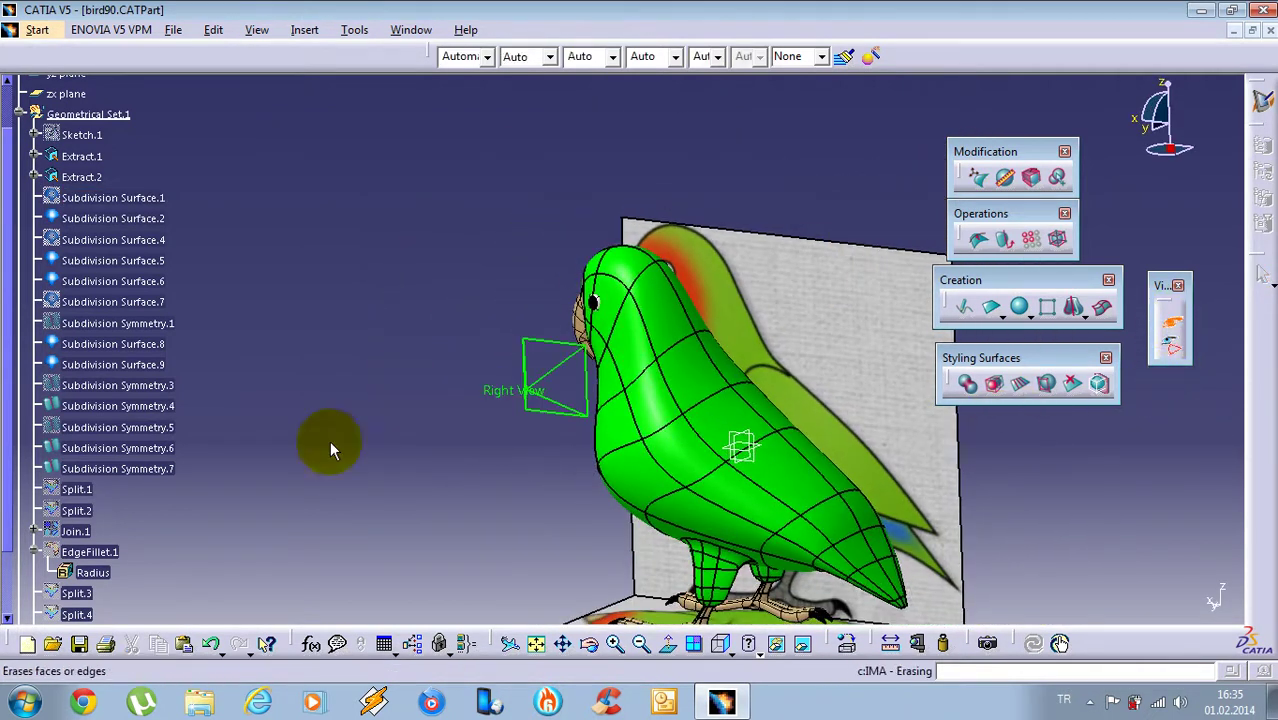
click(454, 434)
middle_drag(590, 448, 645, 378)
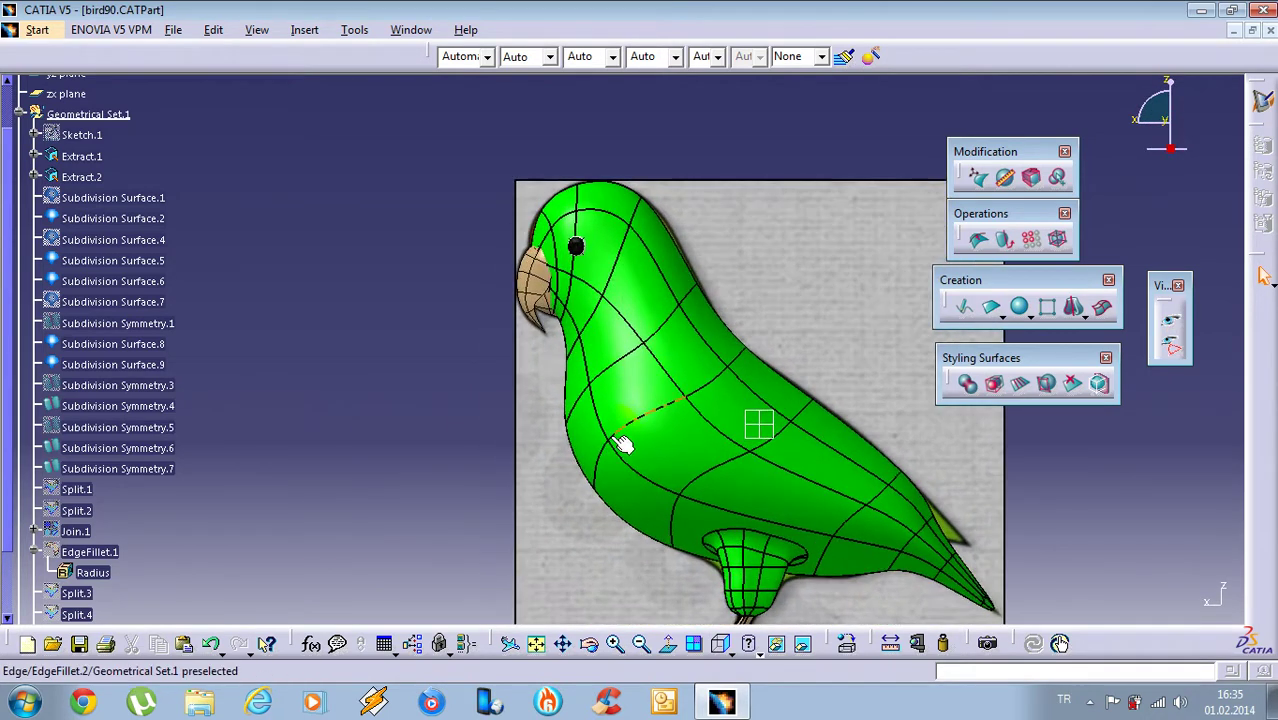
double_click(614, 461)
middle_drag(612, 466, 590, 468)
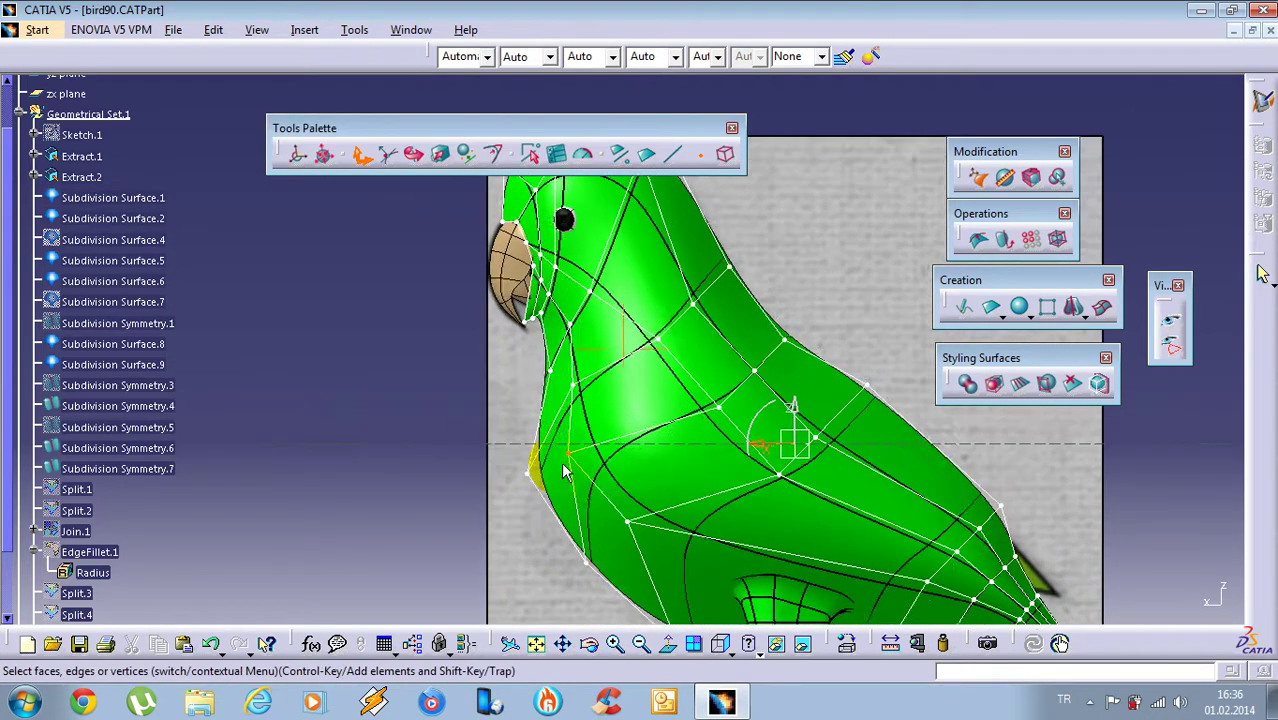
right_click(474, 470)
click(520, 350)
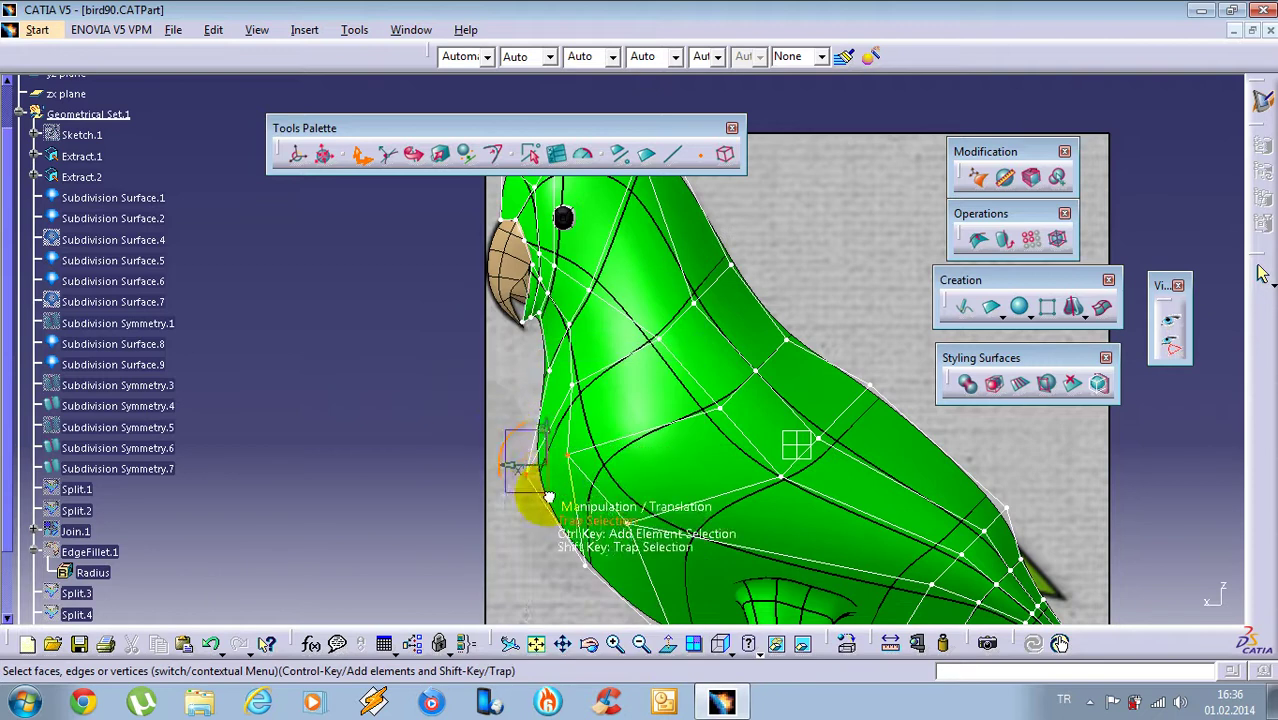
drag(508, 476, 502, 495)
key(ctrl+z)
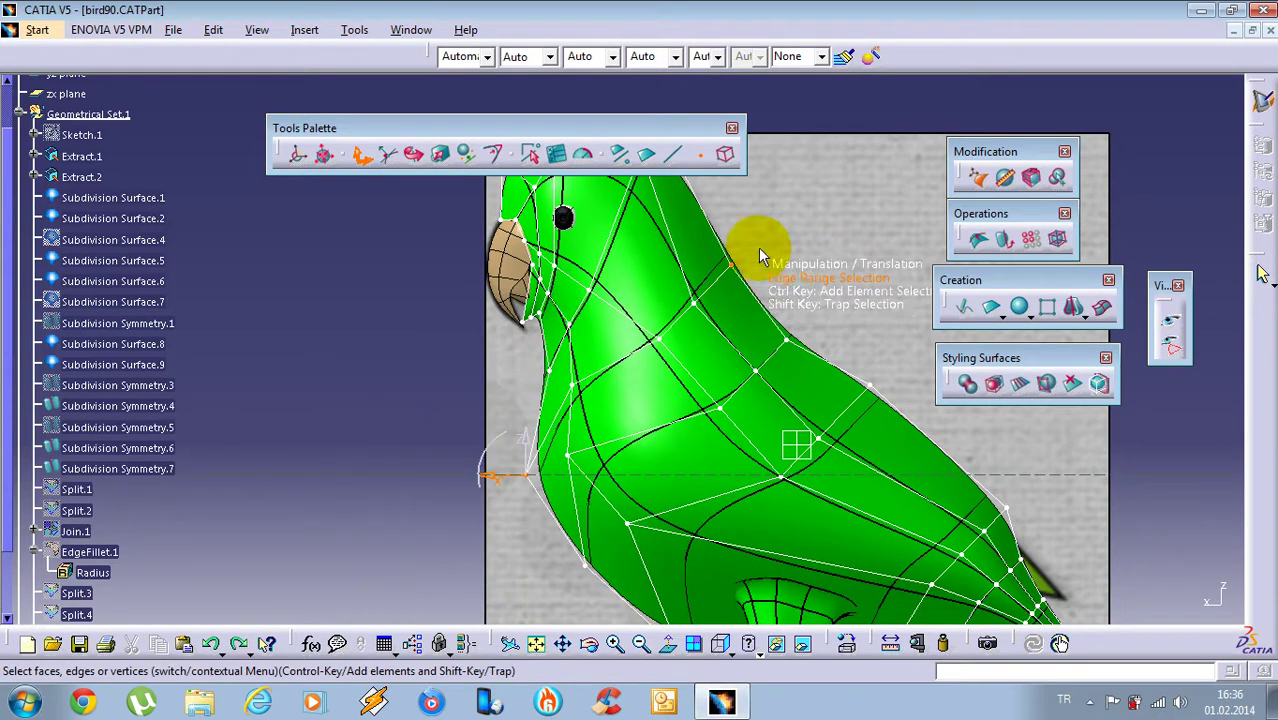
Try shifting the control vertex at the back of the neck horizontally, and leave mesh editing to view the bird in 3D
drag(706, 268, 800, 266)
middle_drag(735, 300, 747, 325)
click(397, 294)
middle_drag(526, 235, 677, 350)
middle_drag(761, 233, 790, 480)
click(1089, 701)
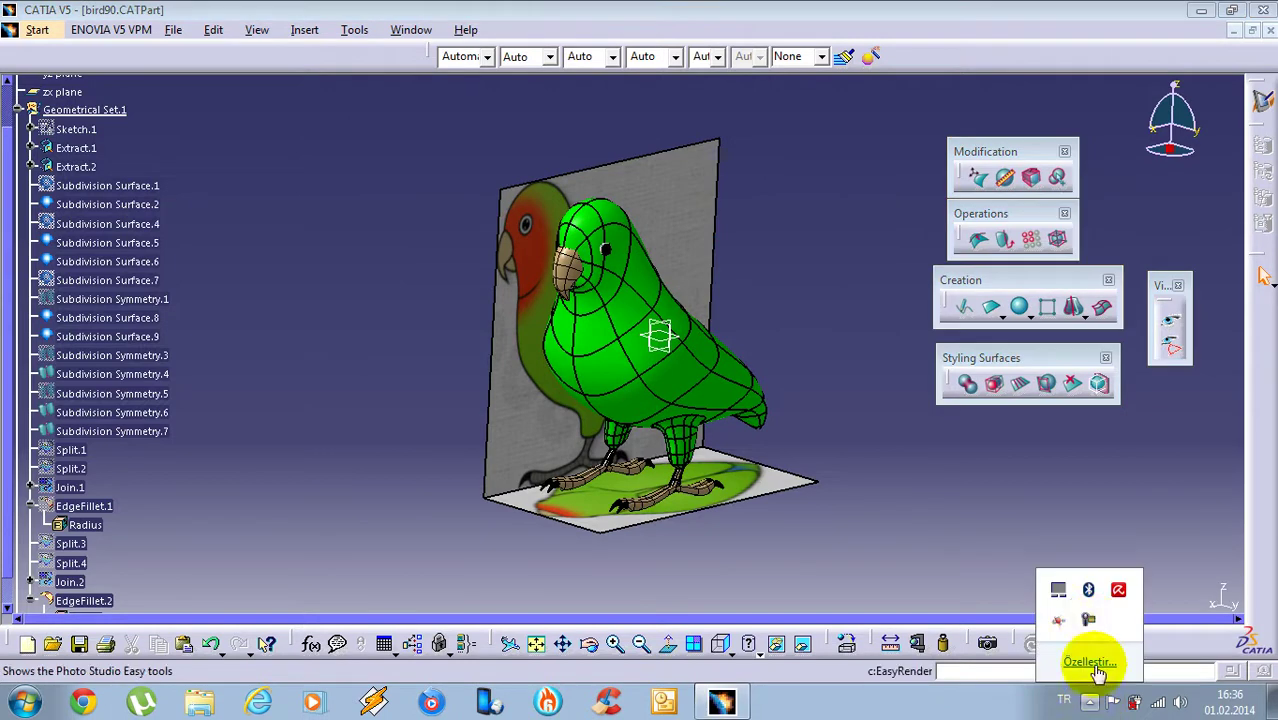